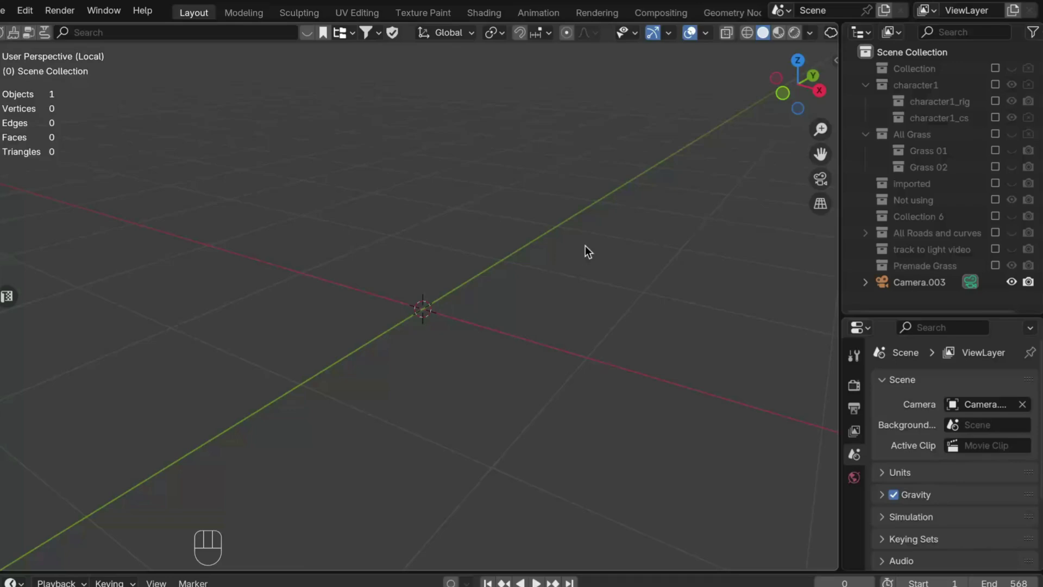
Step: Add a plane mesh with a size of 0.1 m at the world origin
key(shift+a)
mouse_move(407, 269)
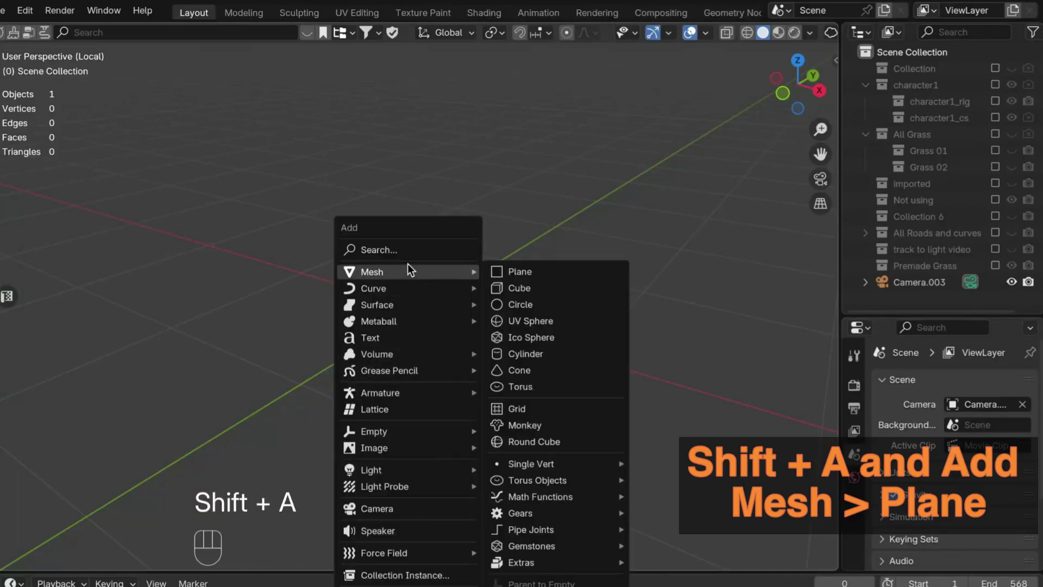
click(528, 269)
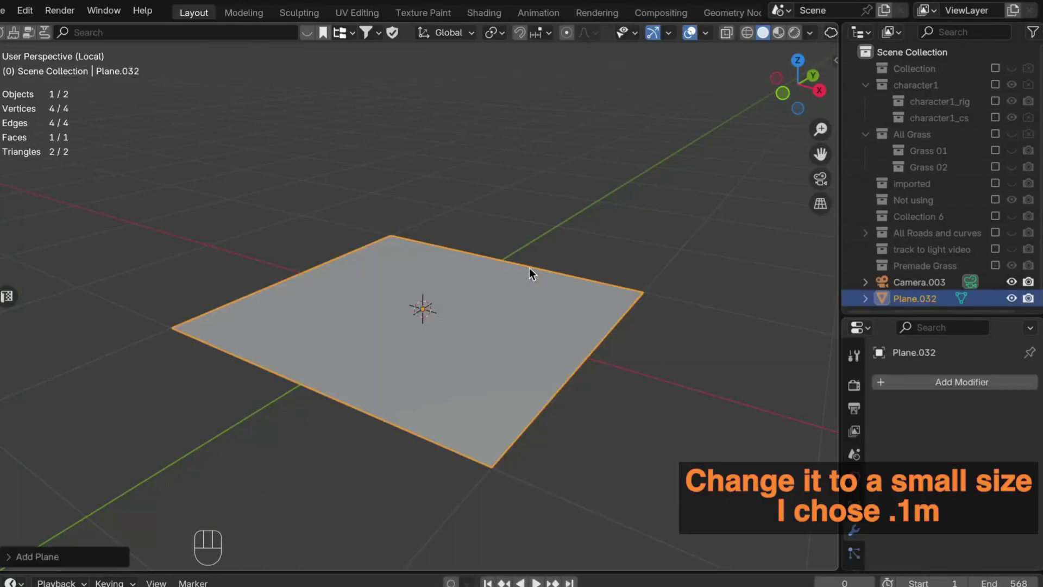
click(38, 557)
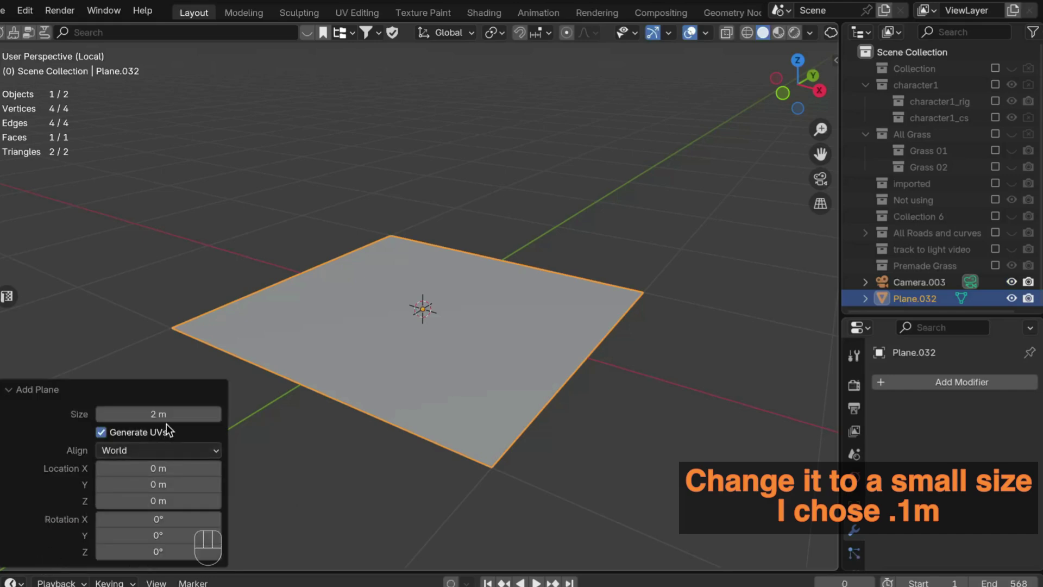
key(Return)
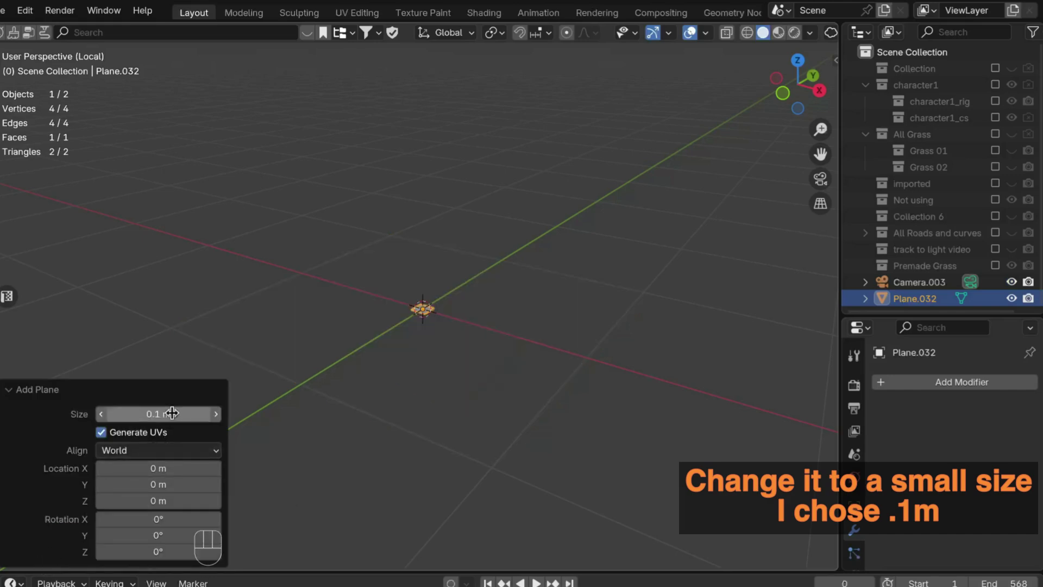
click(38, 390)
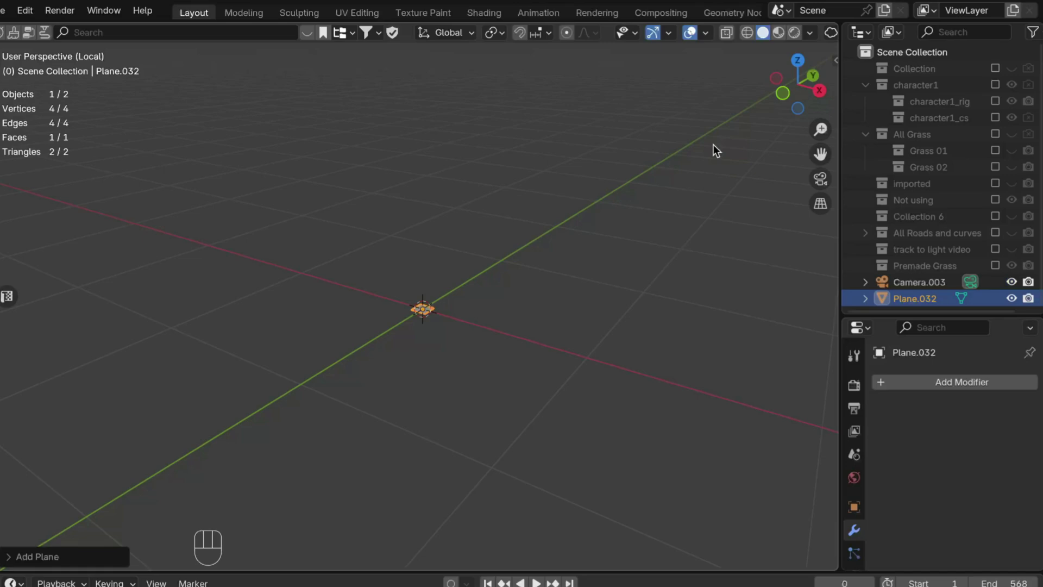
Step: Rotate the plane 90 degrees in the front view so it stands upright
click(780, 94)
scroll(502, 346, up, 8)
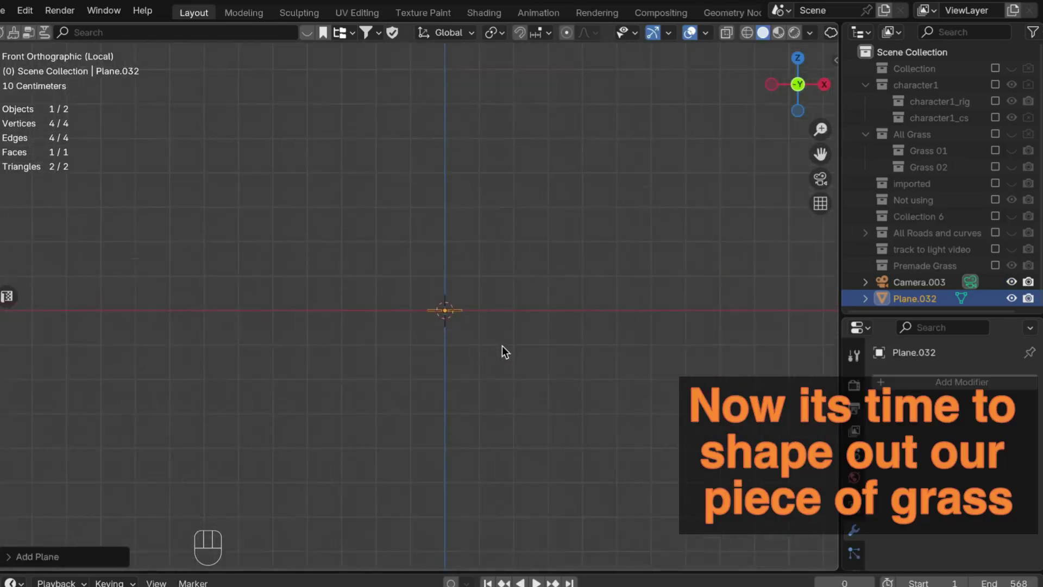
shift+middle_drag(535, 361, 494, 354)
key(r)
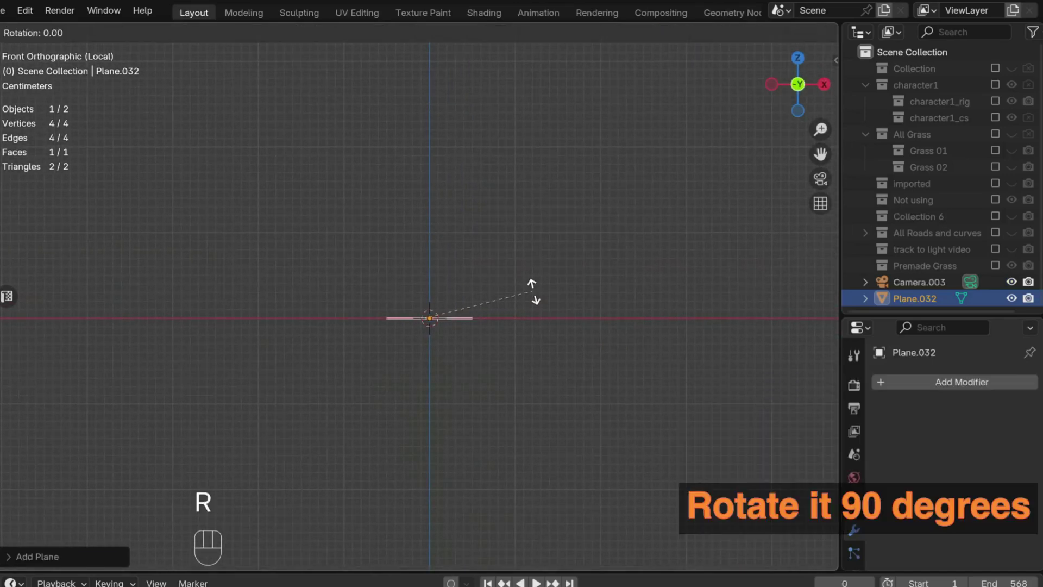
key(Return)
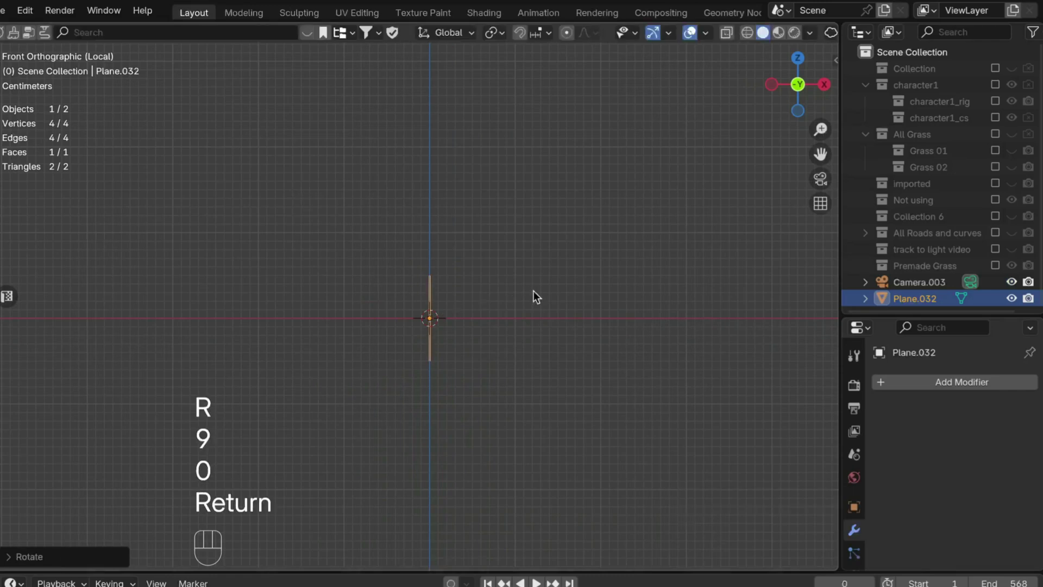
Step: Turn on snapping and raise the plane 0.05 m along Z so its bottom edge sits on the world origin
scroll(534, 292, up, 1)
key(shift+Tab)
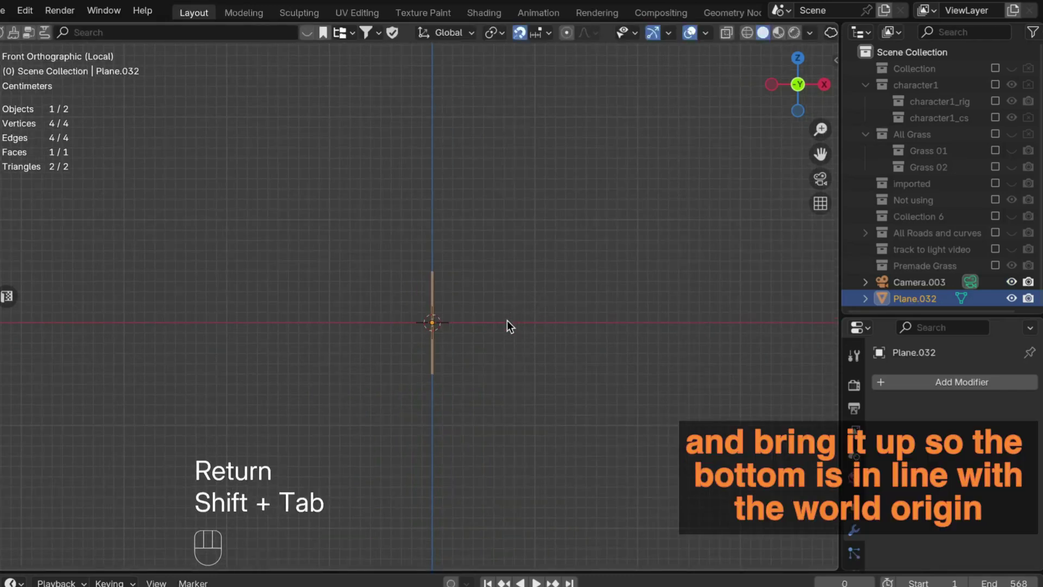
scroll(428, 369, up, 1)
key(g)
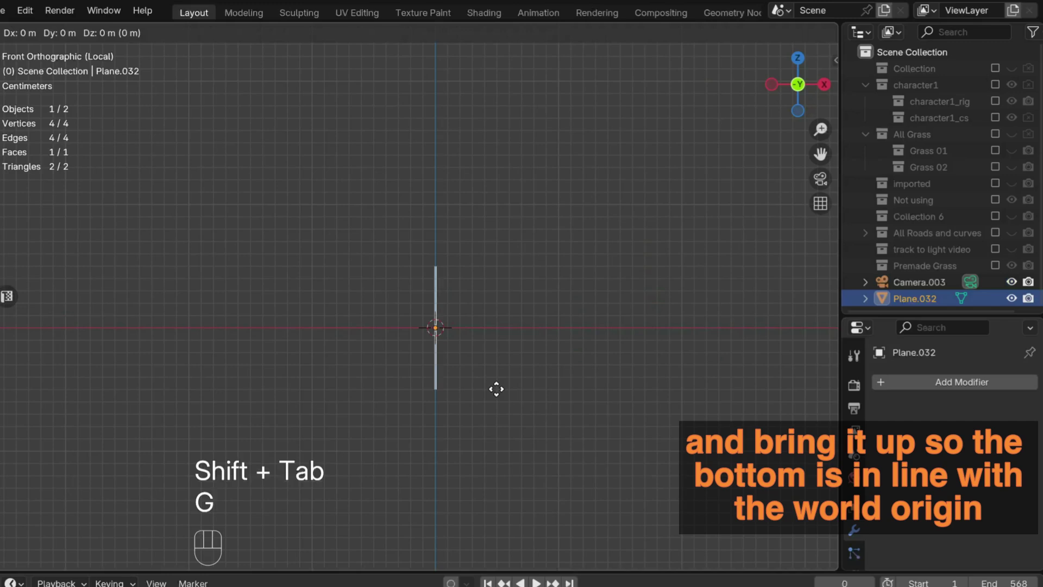
key(z)
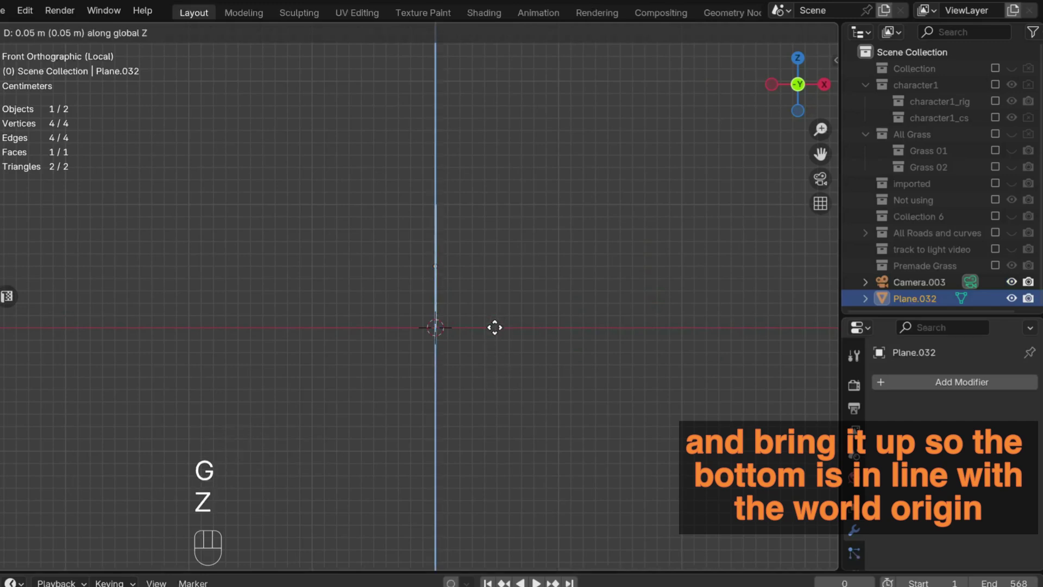
click(495, 327)
mouse_move(489, 342)
shift+middle_down()
mouse_move(504, 364)
mouse_move(508, 333)
shift+middle_up()
Step: Enter Edit Mode with X-ray and move the plane's top edge about 0.04 m along negative X
key(1)
key(alt+z)
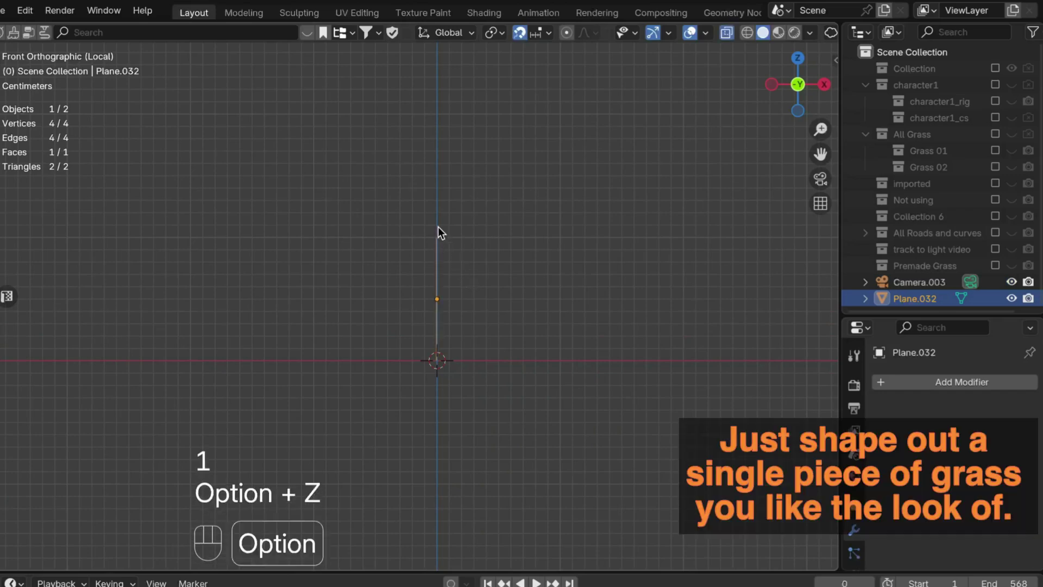
key(alt+z)
key(Tab)
key(alt+z)
alt+click(437, 227)
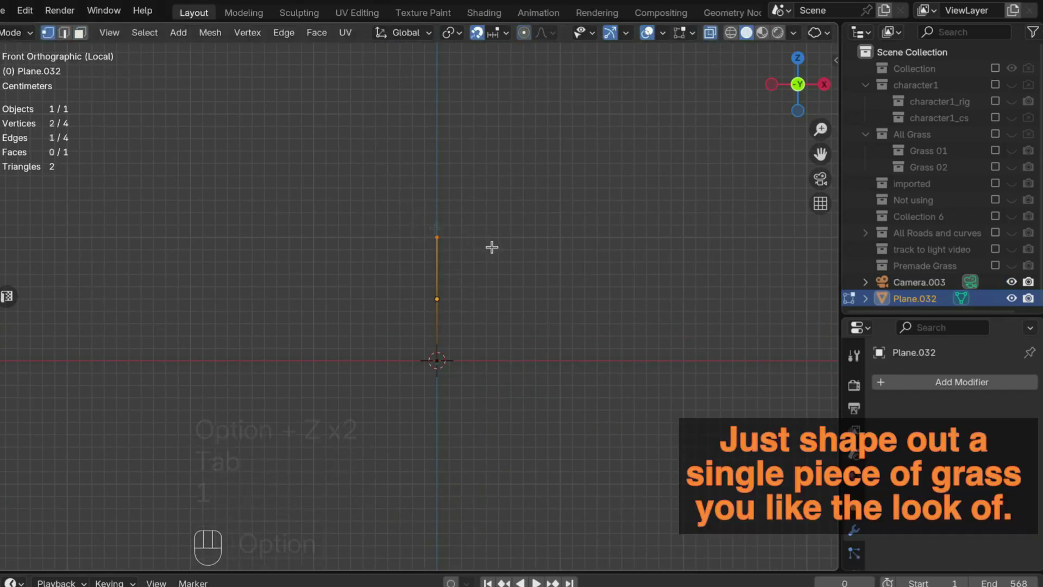
key(g)
key(x)
click(452, 238)
Step: Extrude the top edge upward twice to lengthen the blade, the second time by about 0.06 m
key(e)
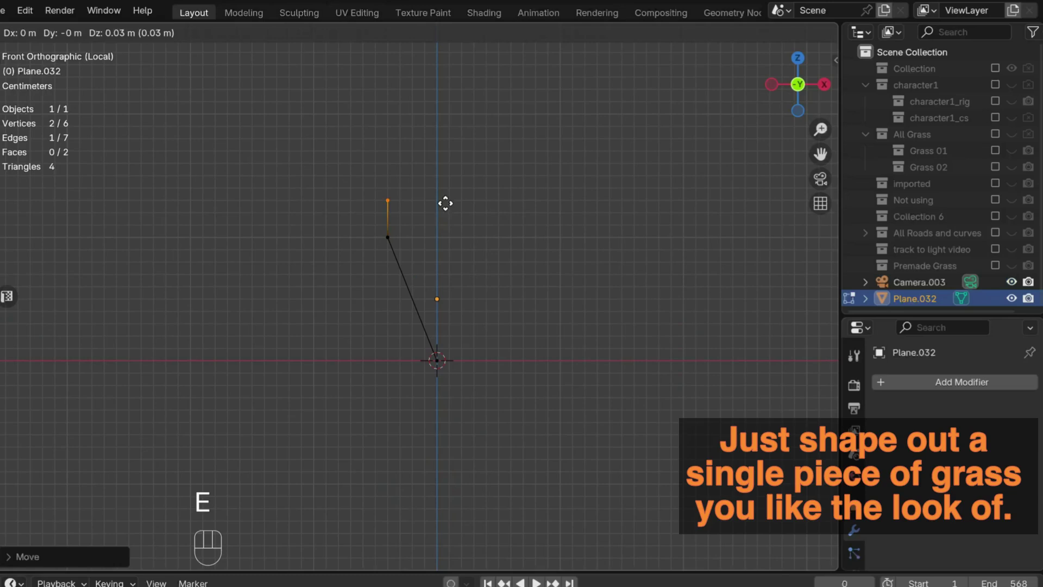
click(453, 175)
key(e)
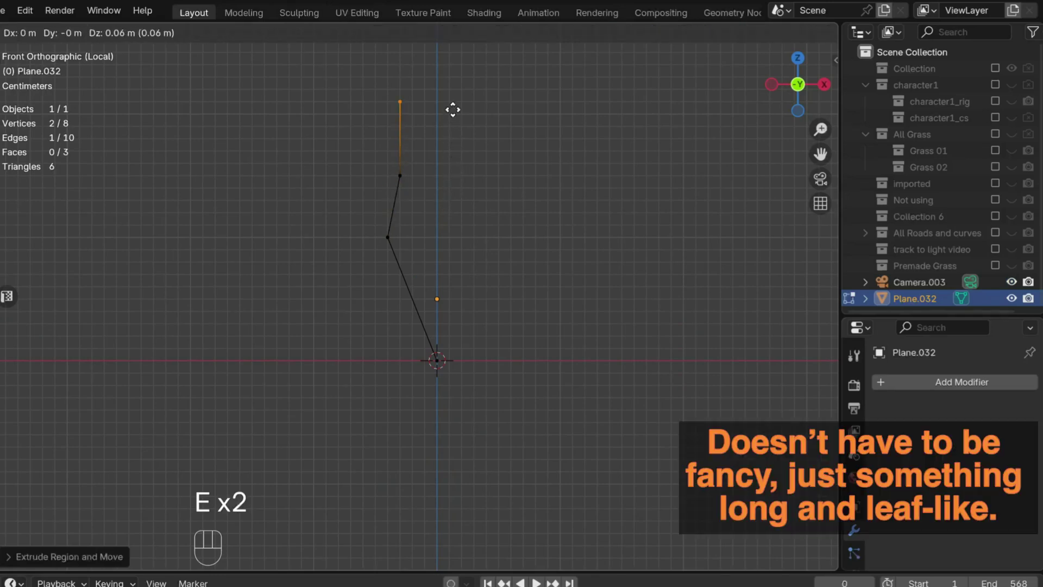
click(454, 110)
alt+click(390, 239)
key(e)
click(459, 258)
key(super+z)
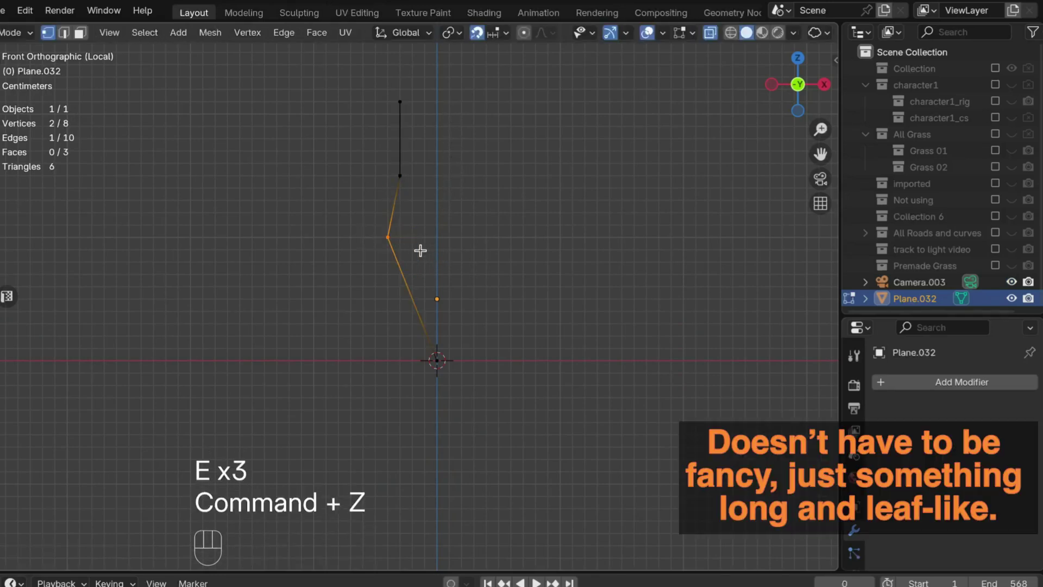
Step: Move the blade's two middle edges closer to the Z axis and its tip edge upward and outward
key(g)
click(443, 250)
drag(381, 158, 422, 195)
key(g)
click(433, 198)
key(g)
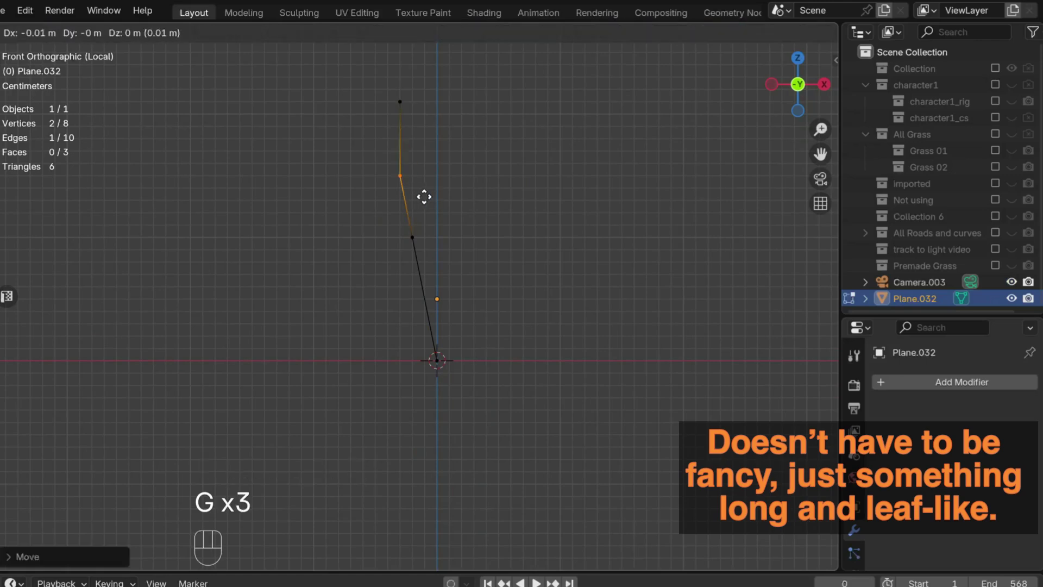
click(433, 195)
key(g)
drag(386, 87, 460, 214)
click(409, 99)
Step: Twist the blade's two middle edges by rotating each one around the Z axis
key(r)
key(z)
click(488, 210)
drag(387, 216, 455, 276)
key(r)
key(z)
click(505, 265)
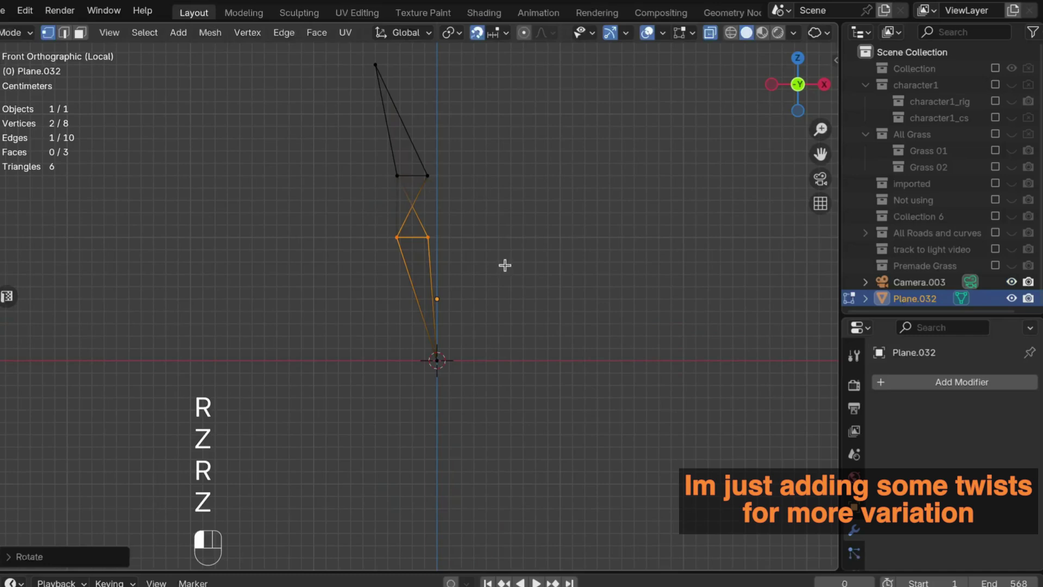
Step: Scale down the blade's two middle edges repeatedly to make the grass blade thin
key(s)
click(499, 248)
drag(384, 165, 445, 200)
key(s)
click(471, 204)
drag(389, 219, 455, 260)
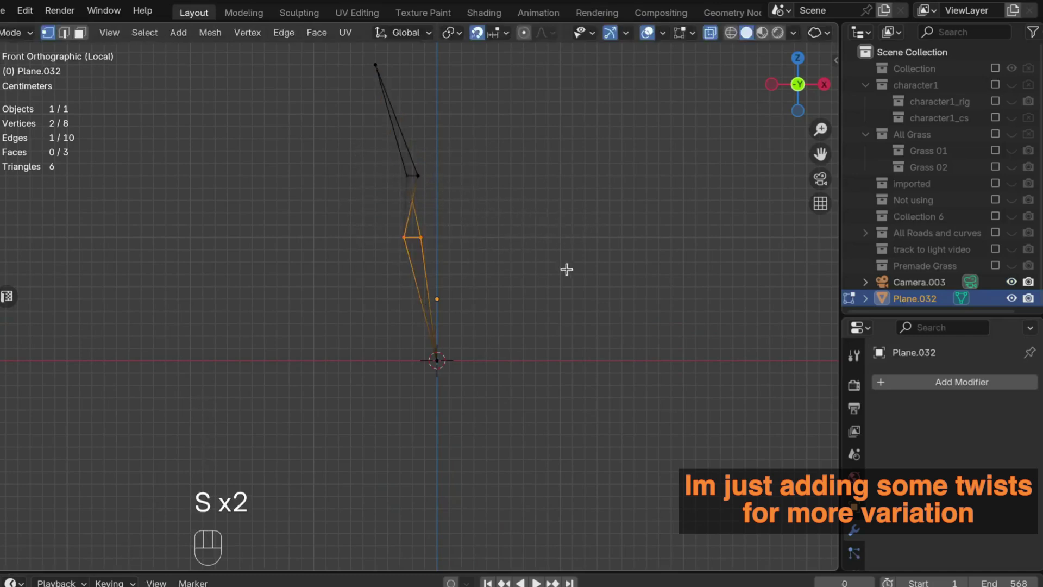
key(s)
click(499, 247)
drag(387, 159, 447, 196)
key(s)
click(494, 193)
Step: Merge the two tip vertices into a single point
drag(356, 50, 405, 94)
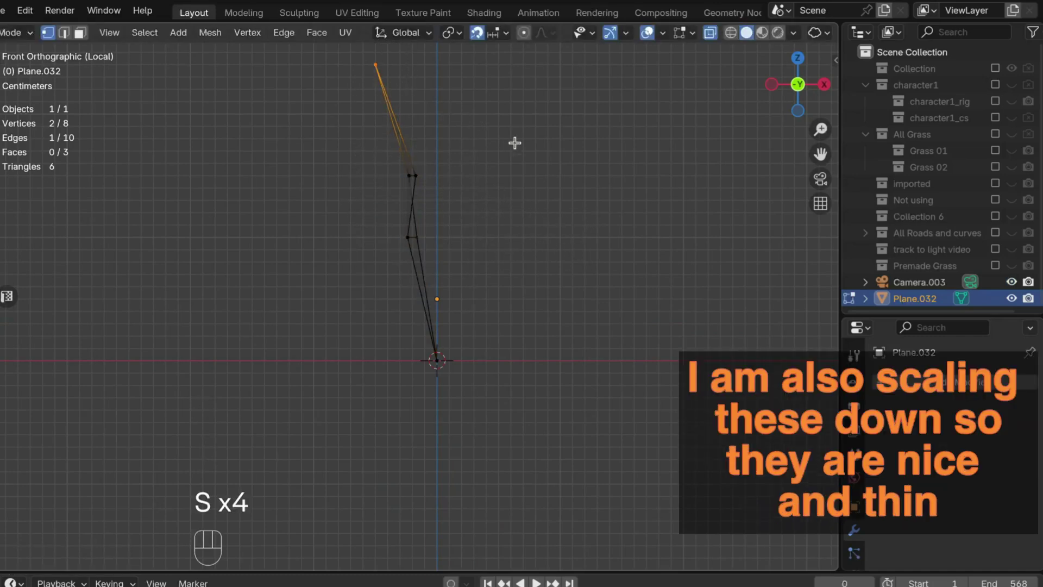
key(m)
click(523, 151)
Step: Scale down the base edge to narrow the bottom of the blade
drag(415, 350, 544, 373)
key(m)
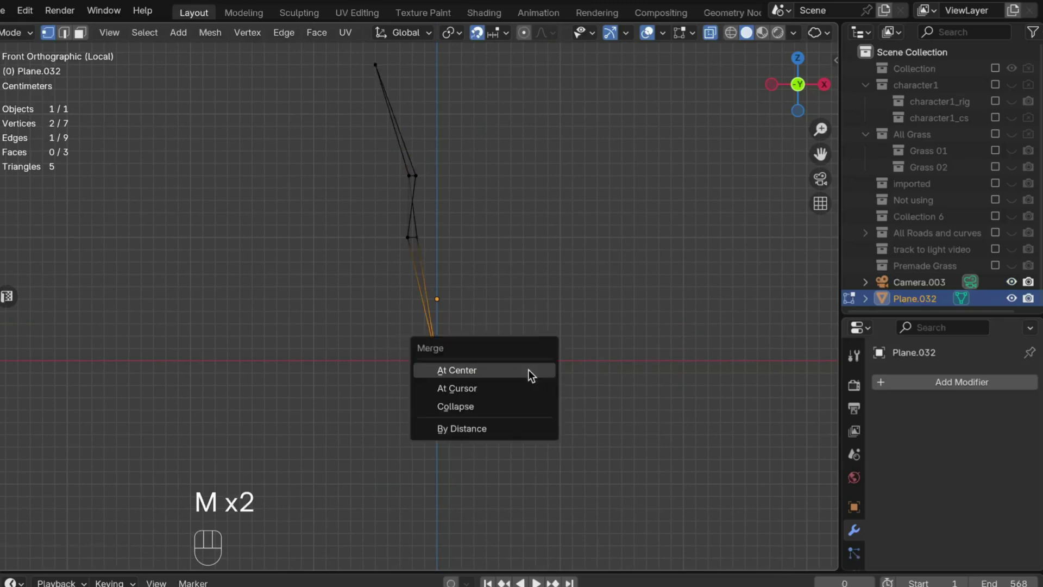
middle_drag(620, 225, 548, 275)
key(s)
click(422, 372)
middle_drag(424, 369, 492, 357)
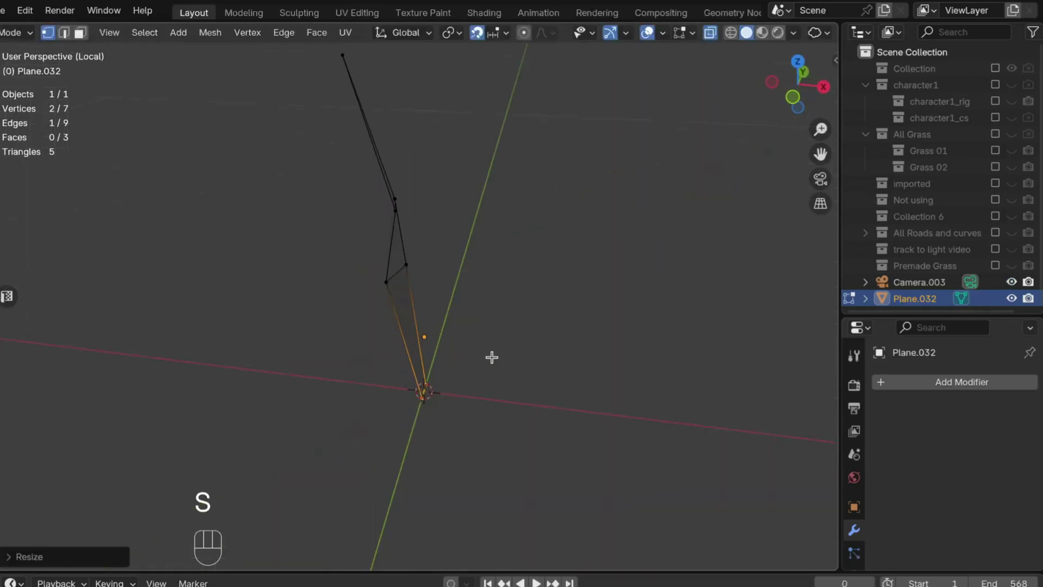
key(s)
right_click(480, 364)
key(g)
right_click(463, 363)
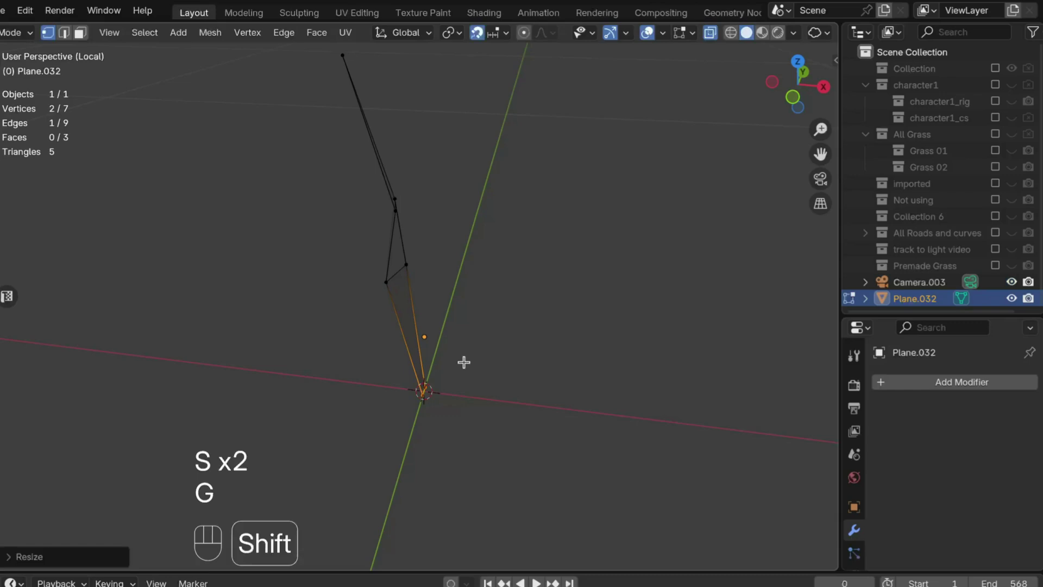
Step: Reposition the base edge near the origin with snapping off and add a loop cut across the blade's middle segment
key(shift+Tab)
key(g)
click(465, 348)
shift+middle_drag(467, 331, 365, 172)
key(super+r)
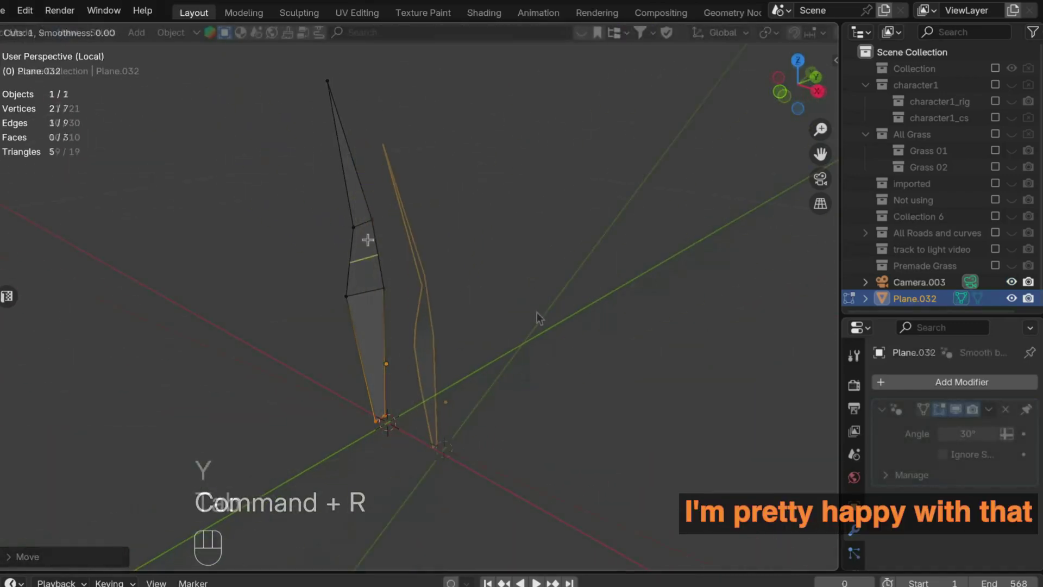
Step: Duplicate the finished grass blade and rotate the copy 90 degrees around Z
key(shift+d)
key(r)
key(z)
key(9)
key(0)
key(Return)
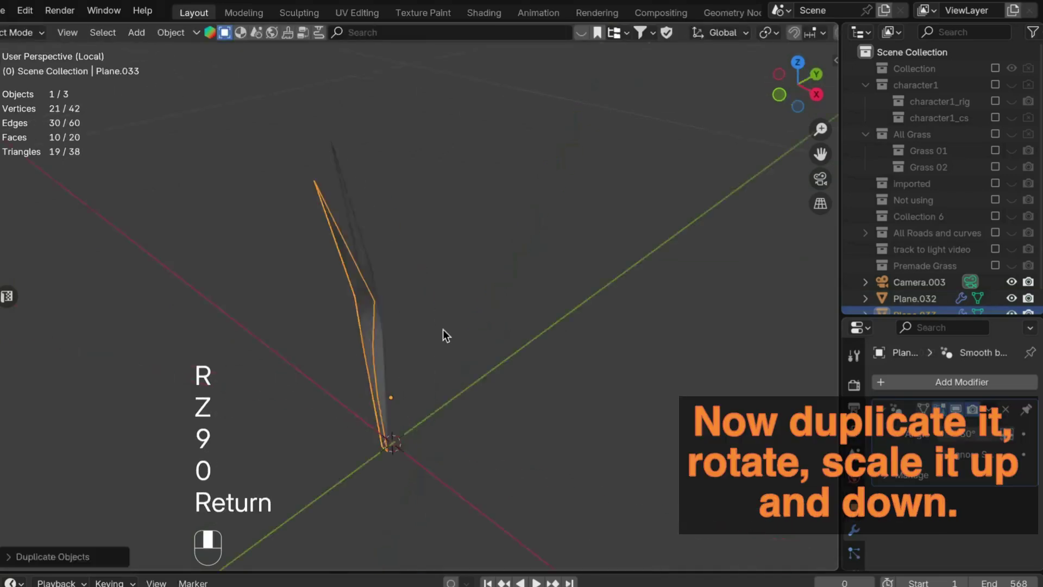
Step: Select the tip portion of the duplicated blade in Edit Mode and turn on proportional editing with Smooth falloff
key(Tab)
middle_drag(446, 336, 424, 187)
drag(233, 91, 329, 215)
key(o)
click(553, 34)
click(577, 239)
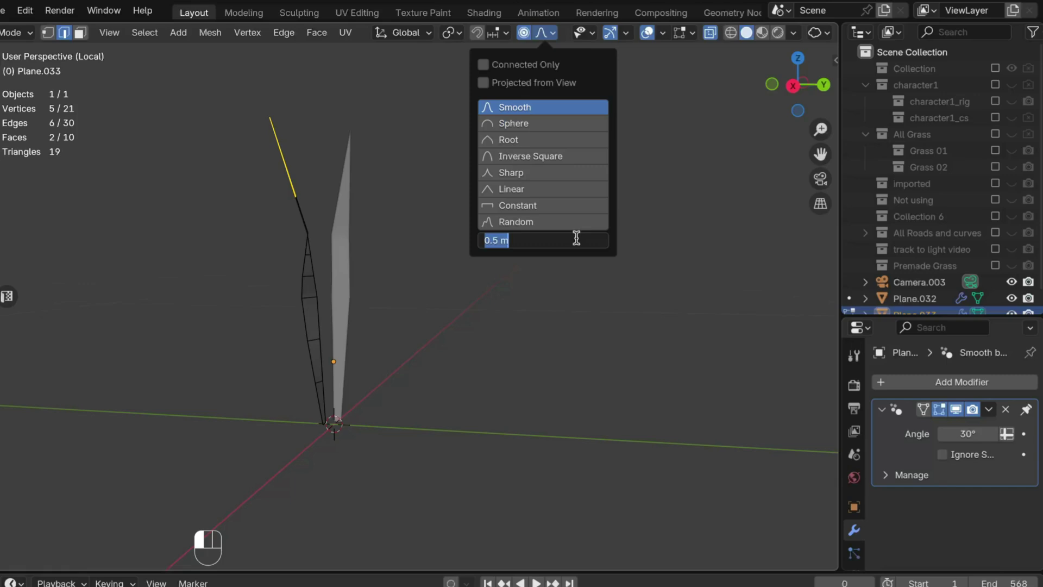
key(g)
key(z)
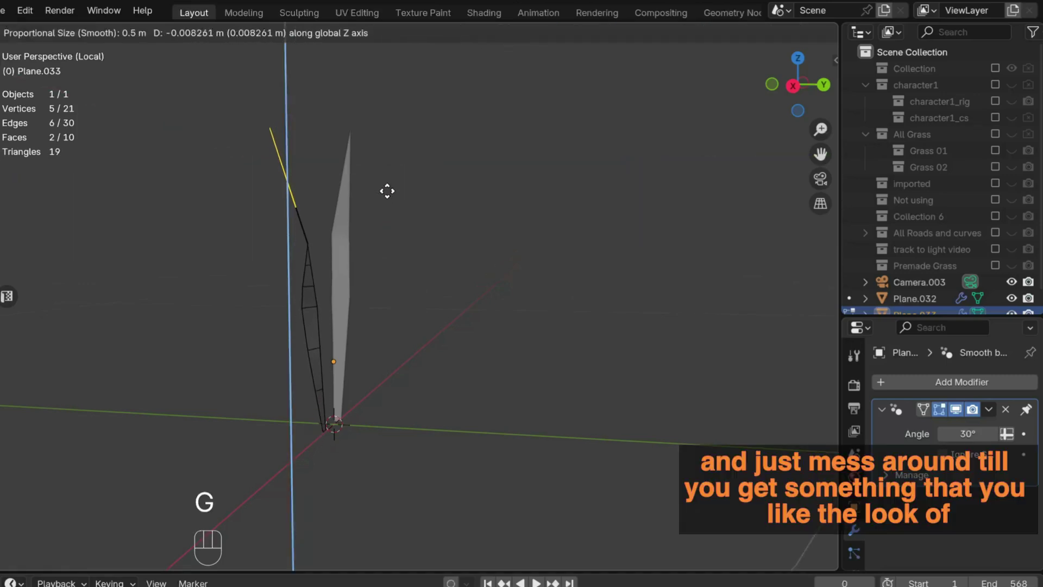
right_click(386, 191)
key(KP_3)
scroll(482, 273, down, 2)
key(g)
key(z)
right_click(405, 259)
Step: Set the proportional size to 0.1 m and lower the copy's tip portion about 0.03 m along Z
click(553, 34)
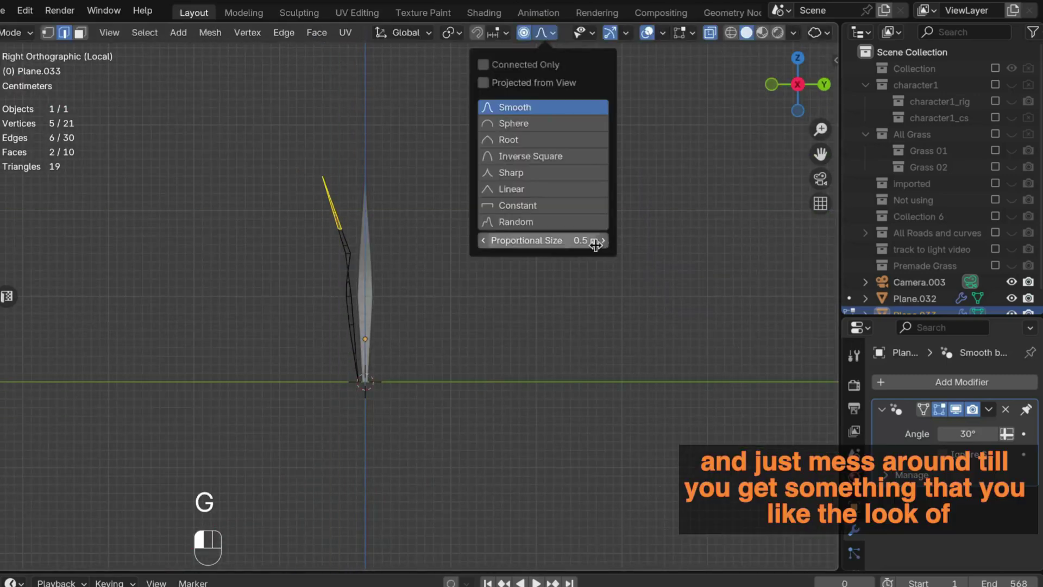
key(g)
key(z)
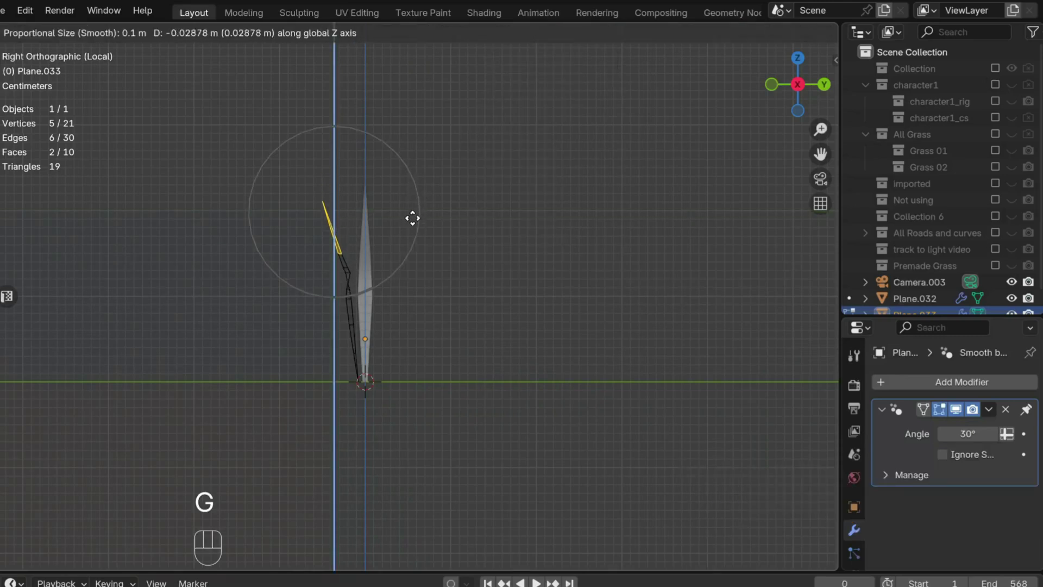
click(411, 223)
Step: Select the upper part of the duplicated blade and lower it about 0.02 m along Z with proportional editing
scroll(348, 238, up, 1)
drag(276, 159, 371, 311)
key(g)
key(z)
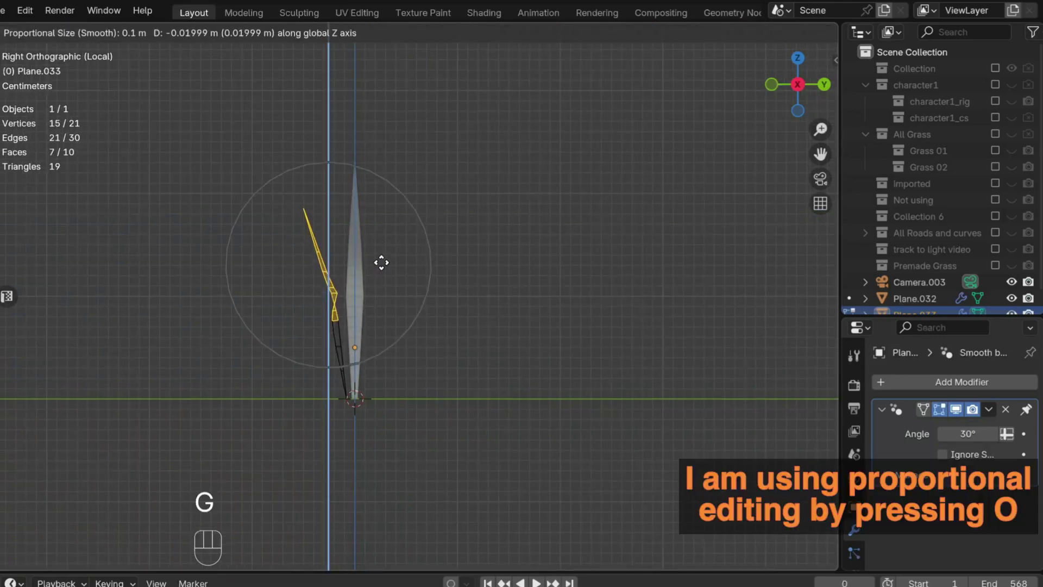
click(381, 262)
Step: Rotate the upper part of the duplicated blade around Z and tilt it to vary its shape
key(r)
middle_drag(381, 262, 560, 308)
key(z)
click(412, 300)
key(r)
click(412, 308)
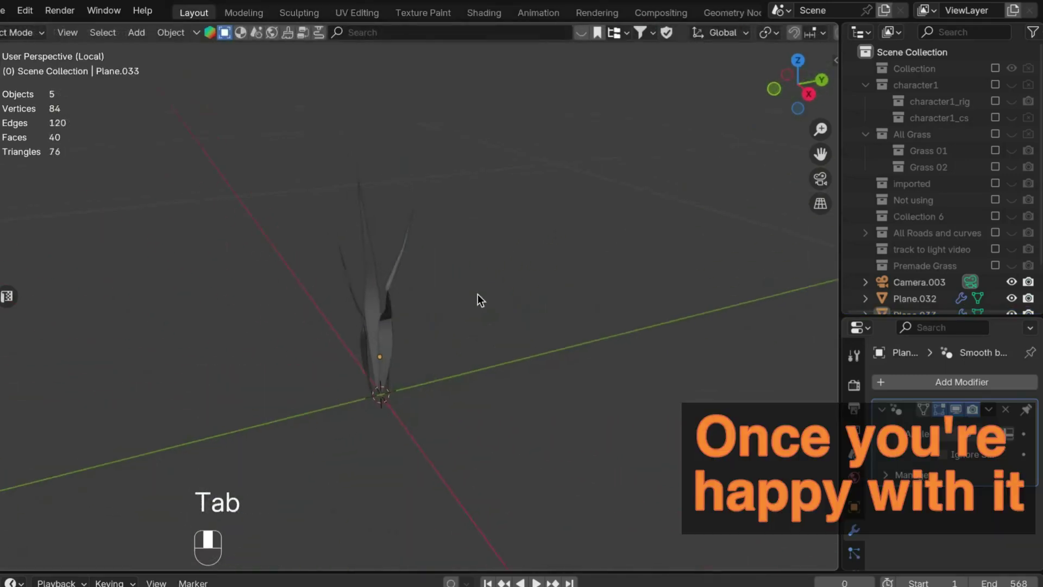
Step: Move all four grass blades into a new collection named grass and hide that collection
middle_drag(477, 298, 431, 328)
drag(314, 152, 476, 418)
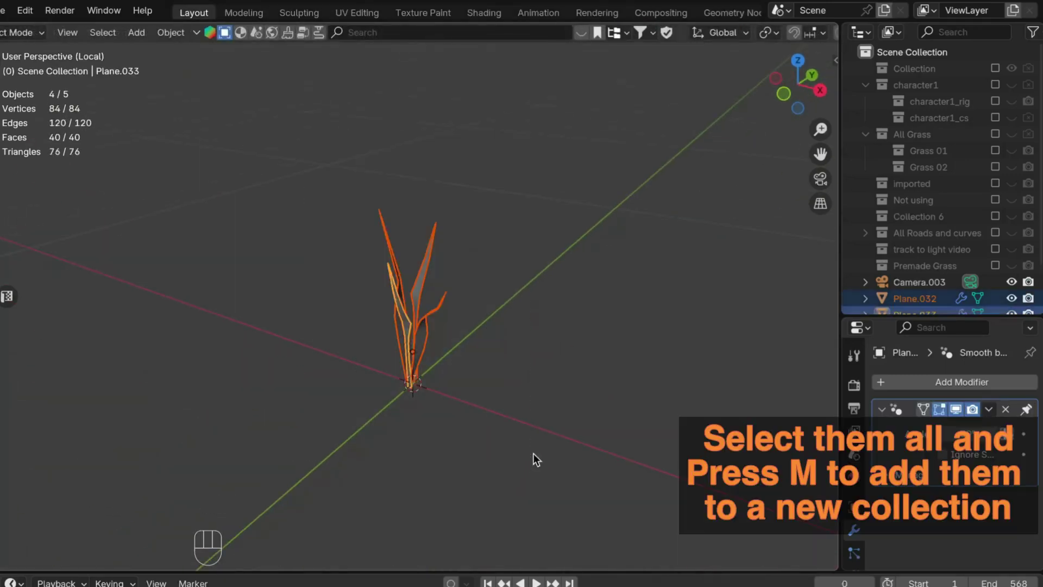
scroll(543, 370, up, 2)
key(m)
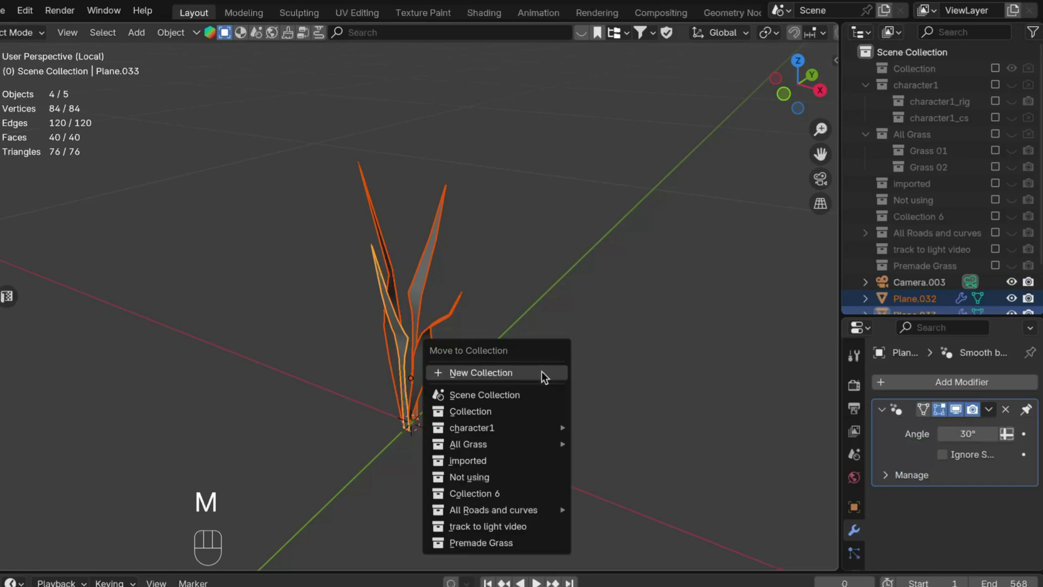
click(508, 373)
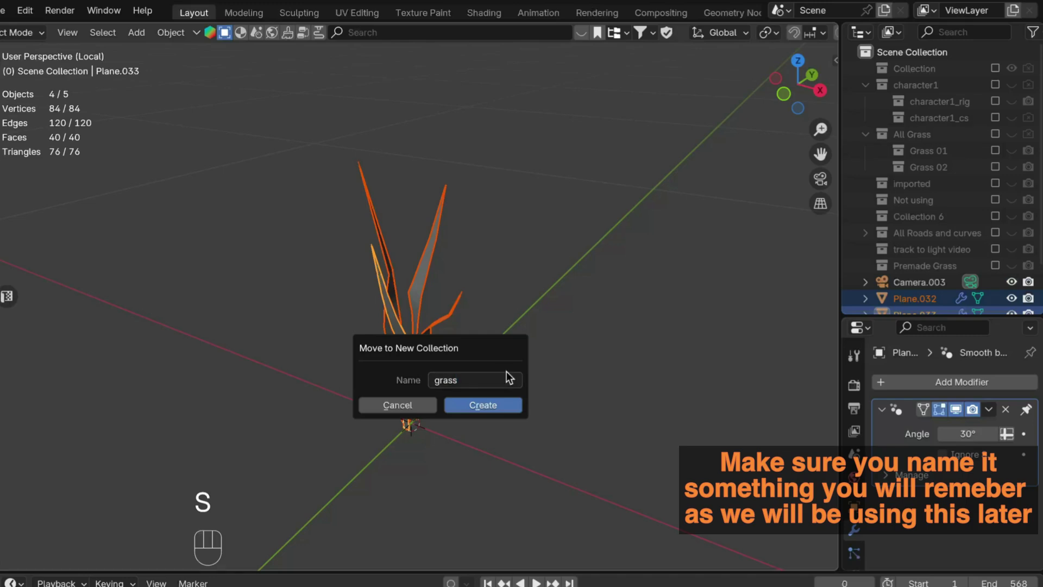
click(483, 405)
scroll(951, 217, down, 2)
click(1012, 217)
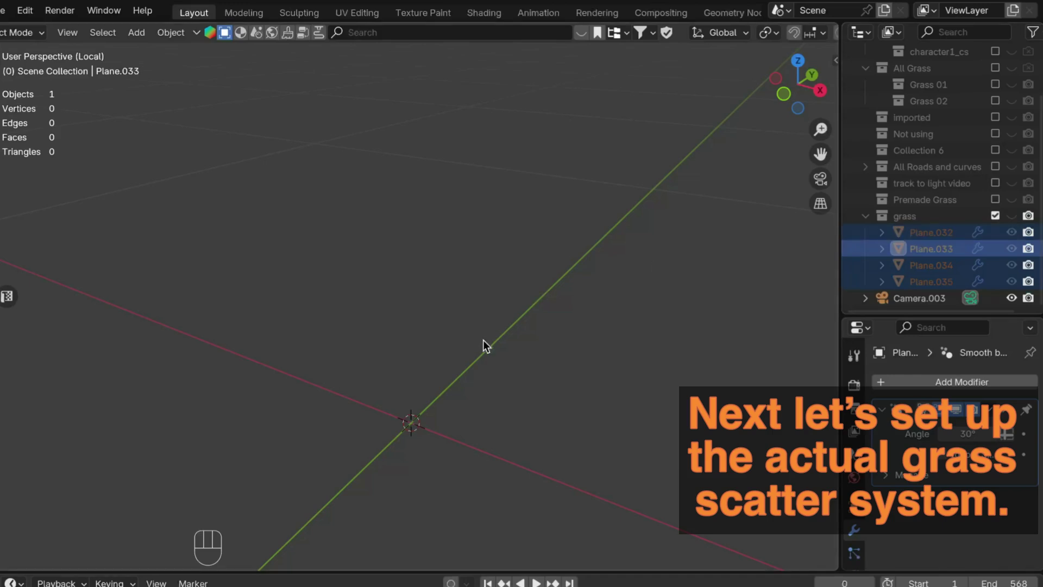
Step: Add a mesh plane at the world origin and set its size to 2 m
shift+scroll(487, 354, down, 4)
key(shift+a)
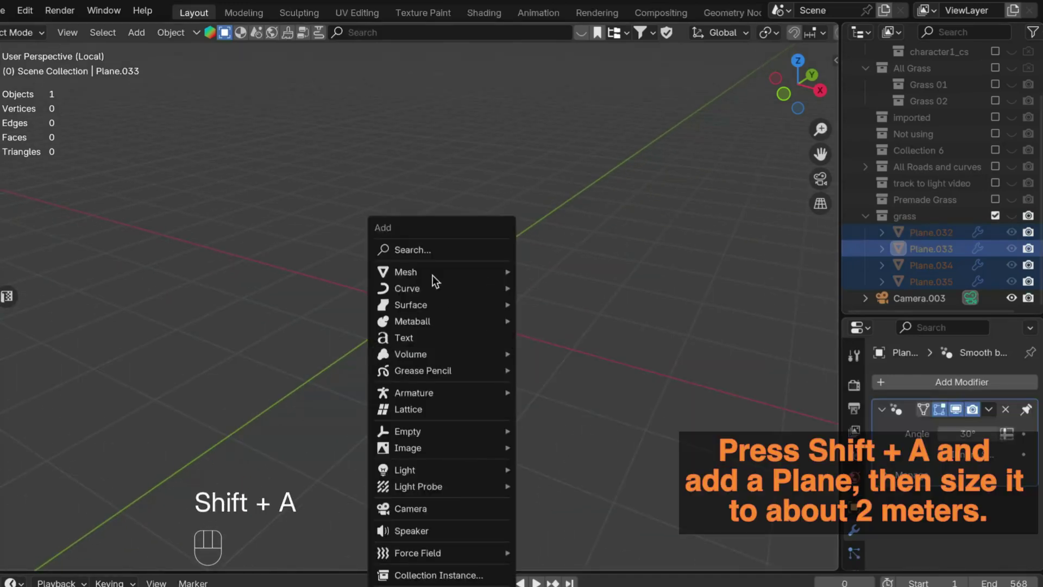
mouse_move(432, 271)
click(530, 271)
click(53, 558)
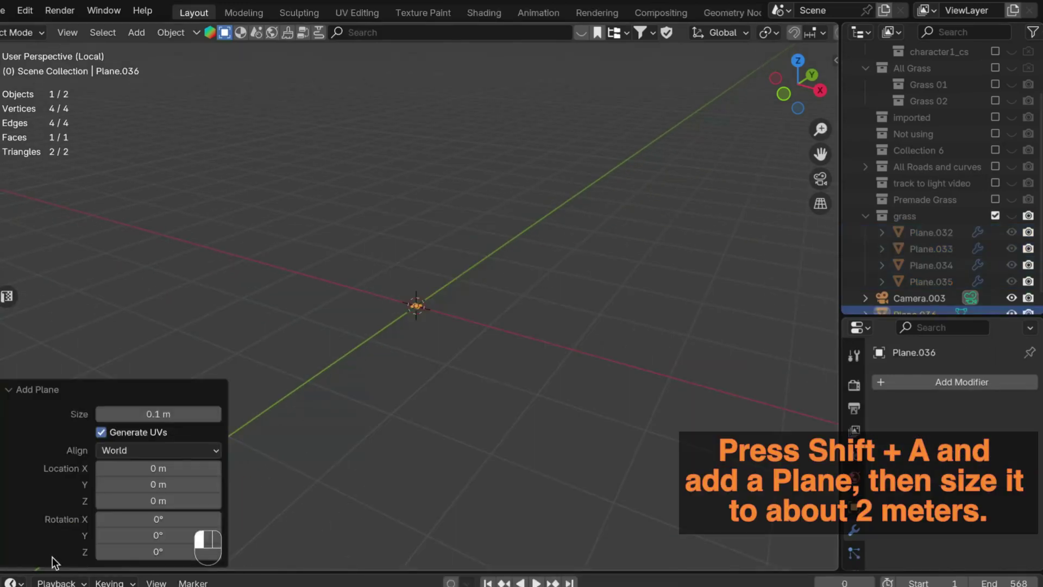
click(183, 413)
text(2)
key(Return)
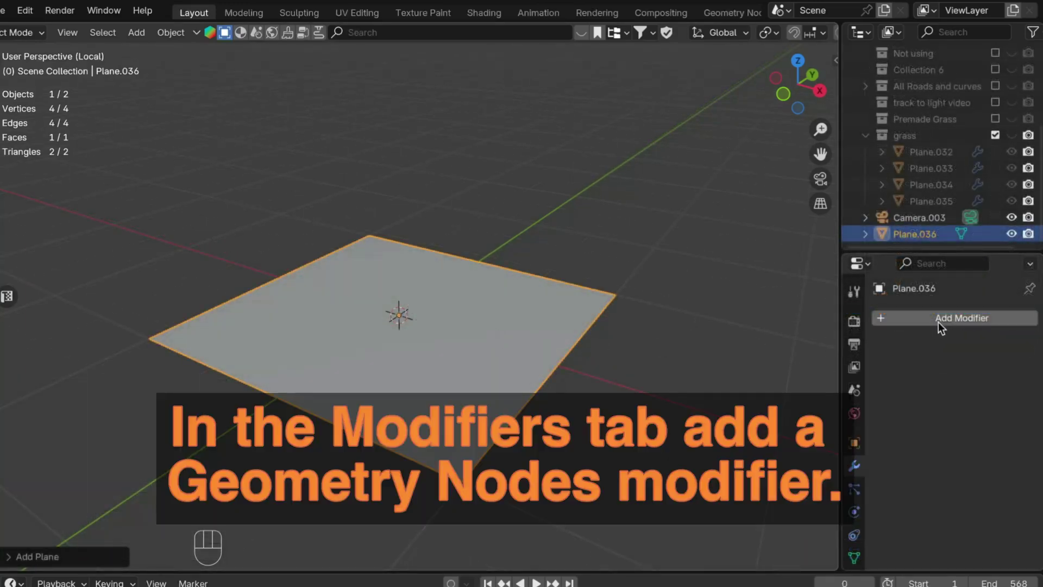
Step: Add a Geometry Nodes modifier to the plane with a new node group named Grass main
click(938, 322)
click(887, 323)
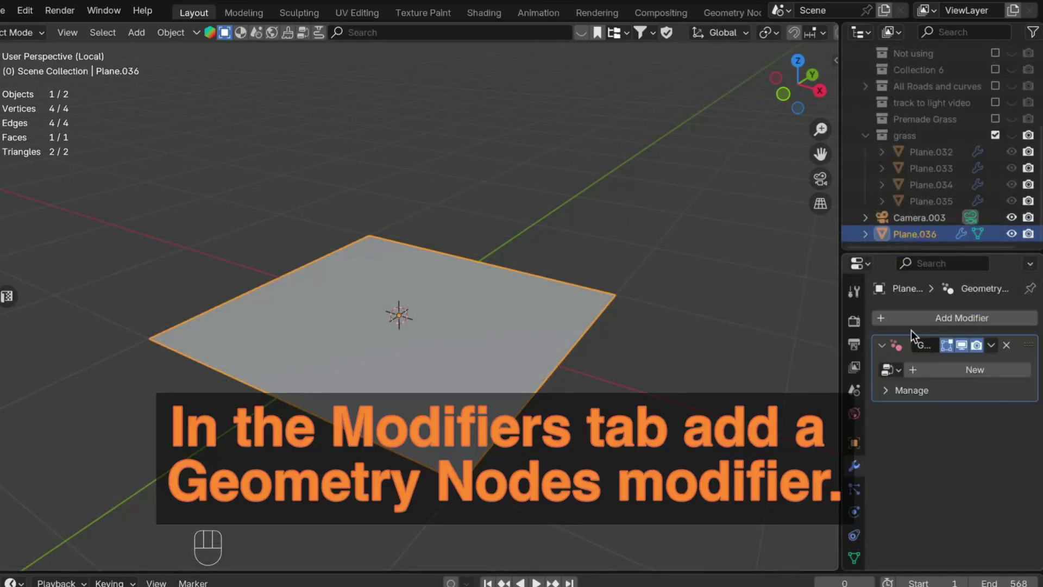
click(923, 370)
click(930, 371)
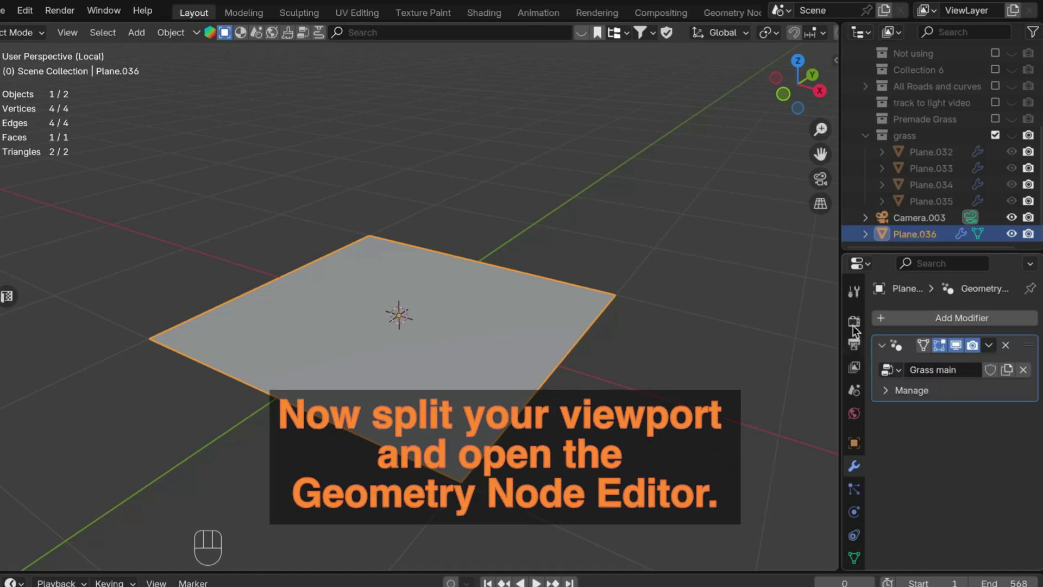
Step: Split the 3D viewport vertically, turn the new area into a Geometry Node Editor and hide its sidebar
drag(837, 25, 513, 33)
click(538, 31)
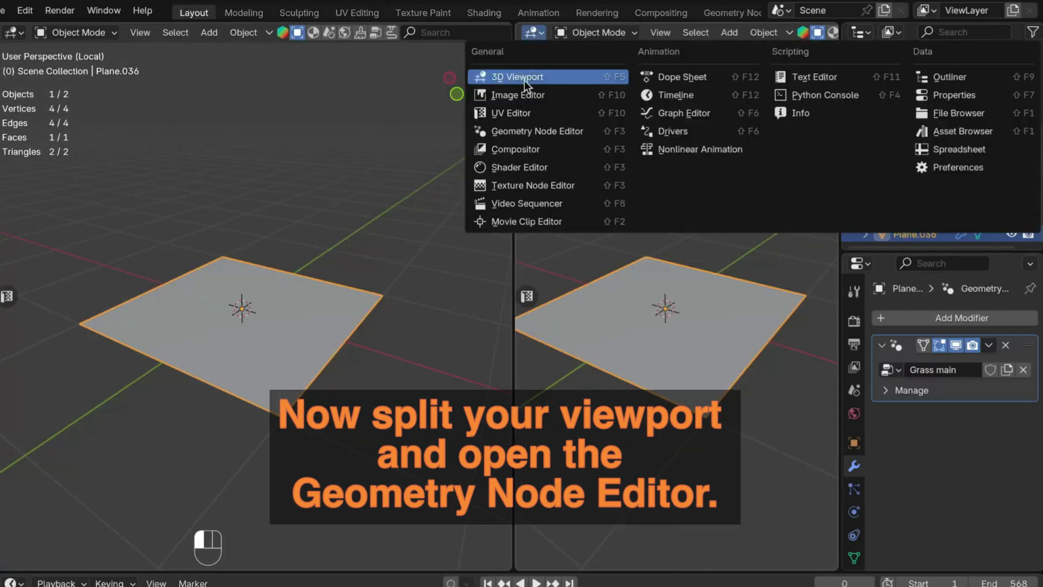
click(518, 133)
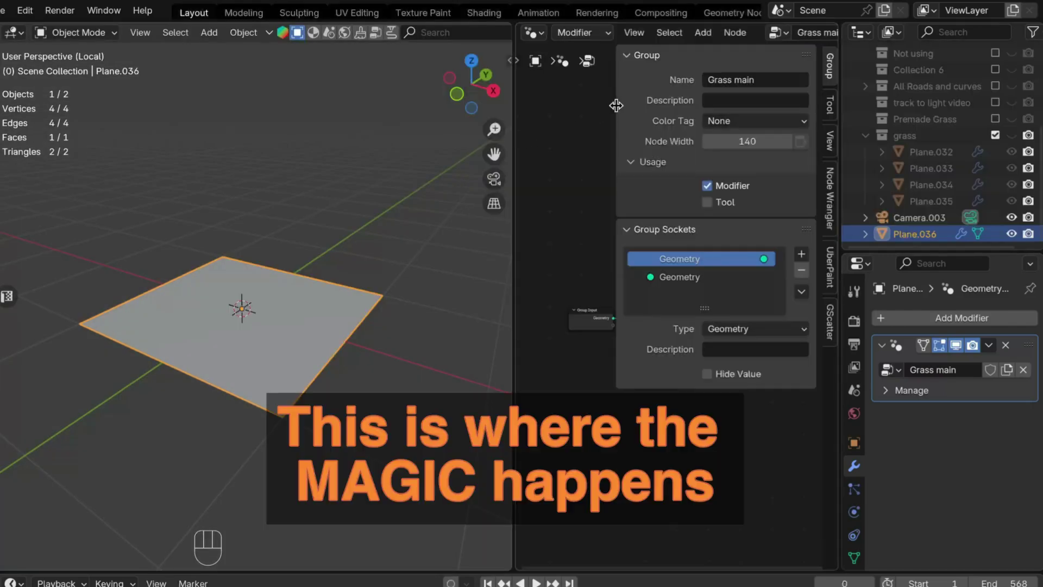
key(n)
middle_drag(648, 447, 659, 401)
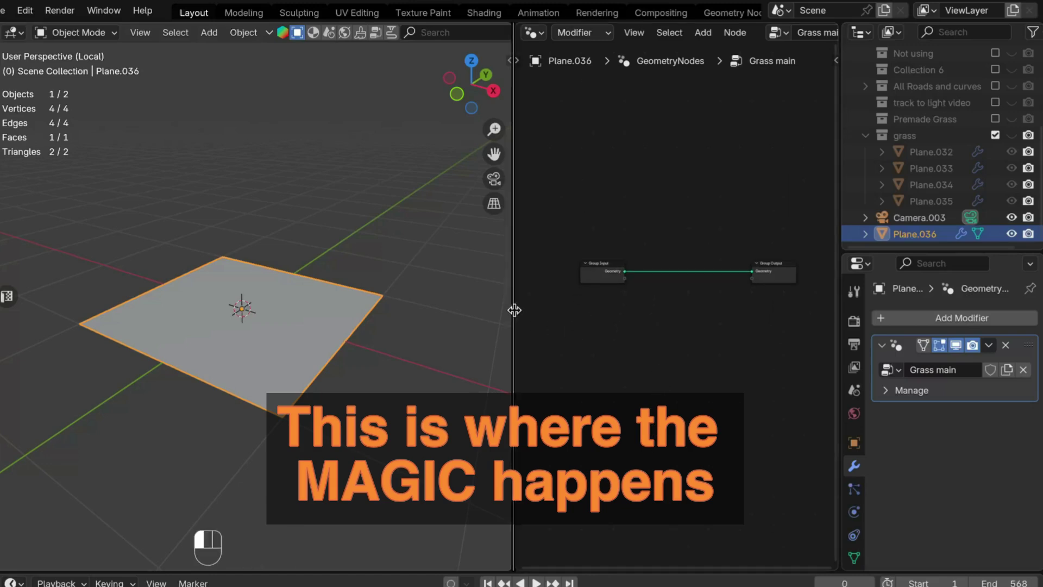
Step: Widen the node editor and move the Group Input node farther from Group Output to make room for nodes
drag(514, 310, 377, 308)
shift+middle_drag(240, 321, 256, 315)
scroll(609, 307, up, 6)
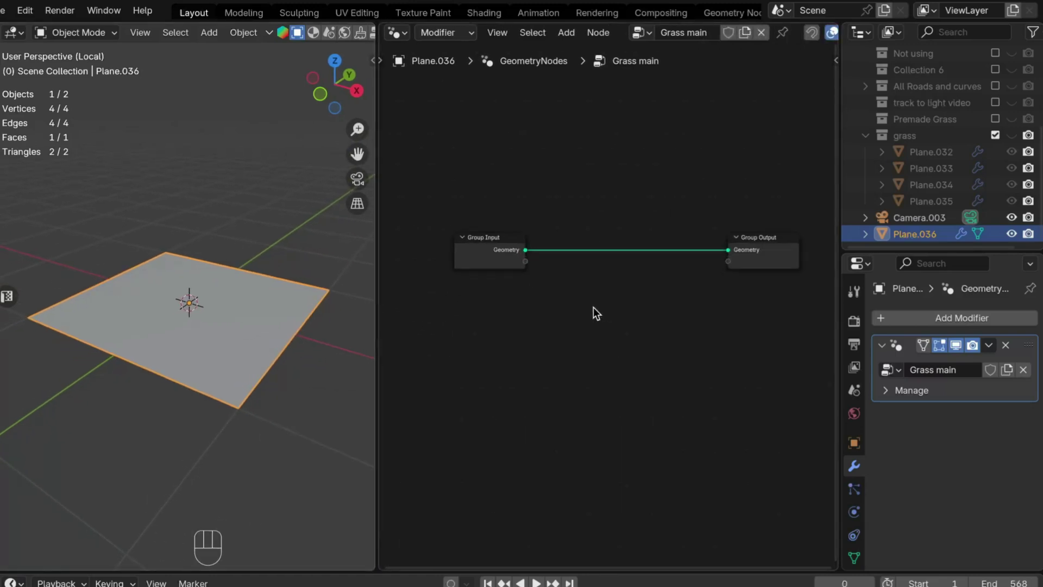
middle_drag(593, 307, 623, 297)
scroll(606, 304, down, 1)
drag(537, 243, 406, 243)
scroll(497, 336, down, 2)
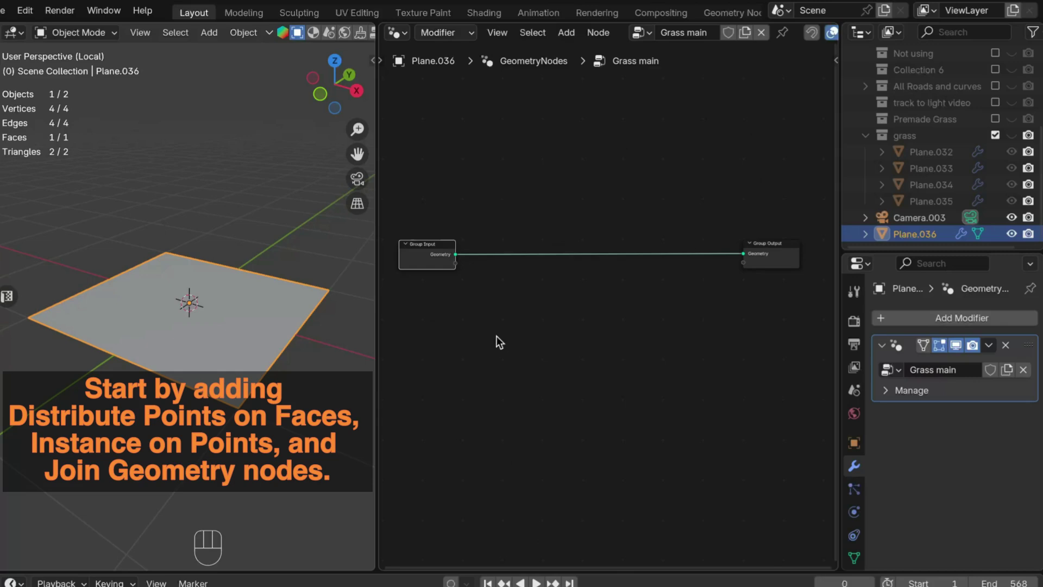
Step: Insert a Distribute Points on Faces node between Group Input and Group Output and place it slightly lower
middle_drag(455, 345, 485, 334)
key(shift+a)
text(dis)
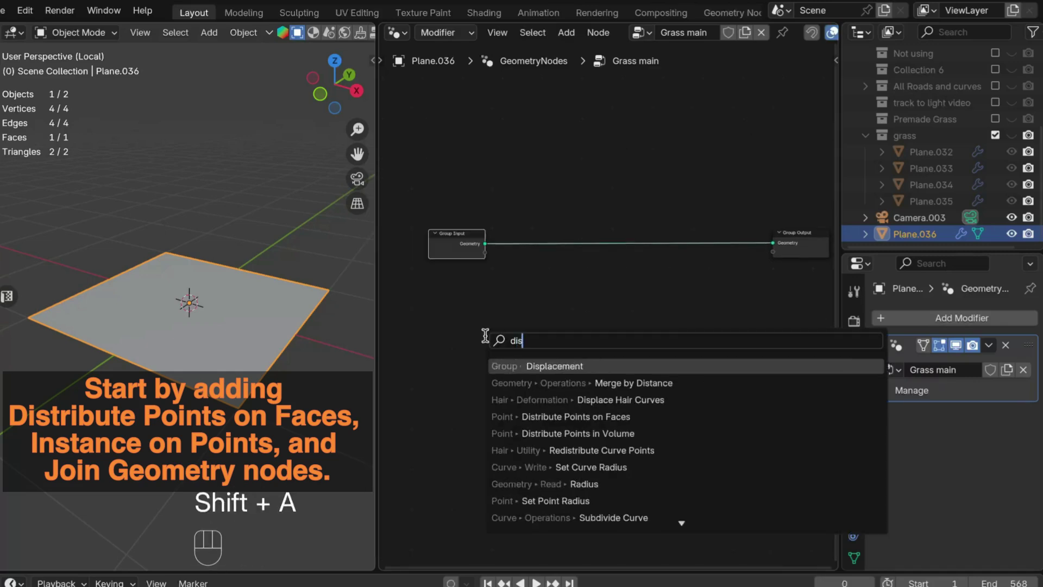
text(tr)
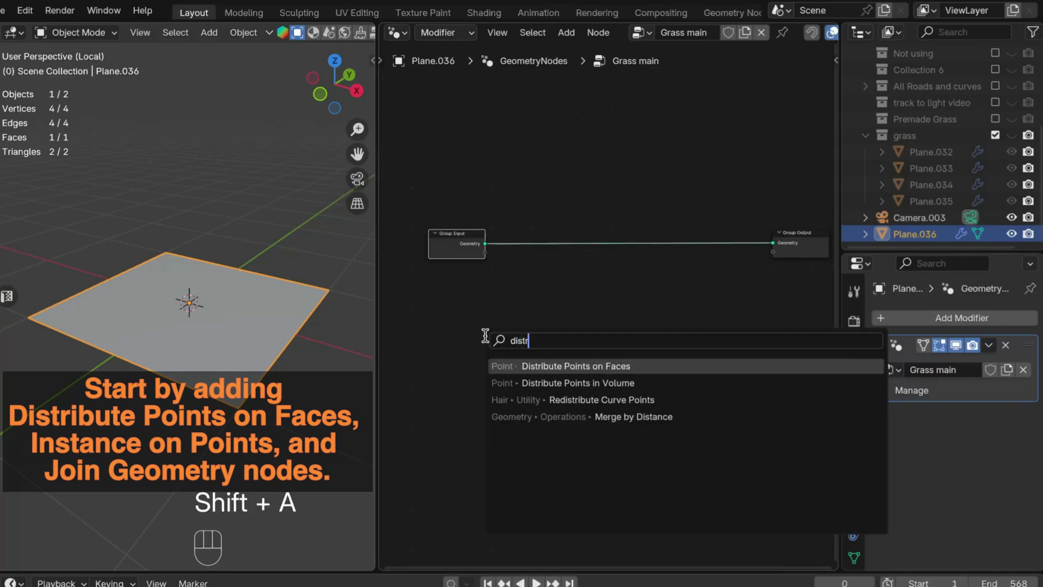
click(608, 366)
click(532, 247)
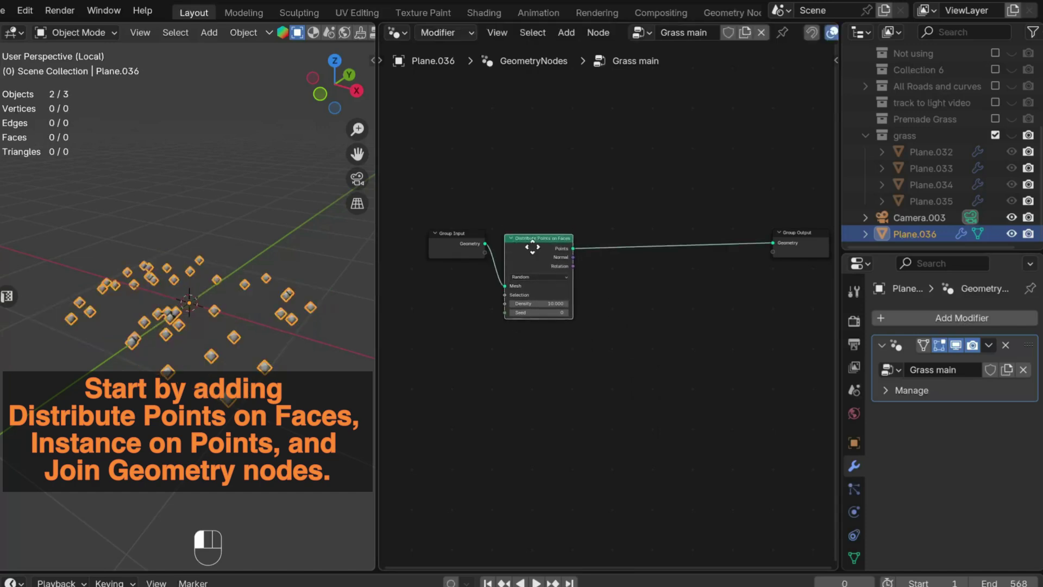
drag(533, 247, 529, 299)
Step: Insert an Instance on Points node on the link after Distribute Points on Faces
key(shift+a)
text(inst)
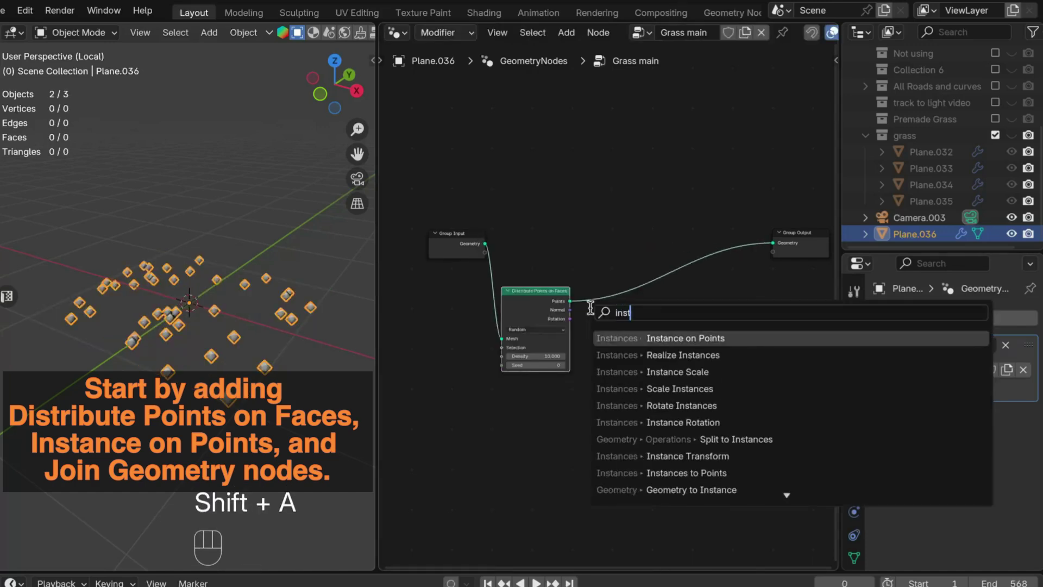
click(726, 339)
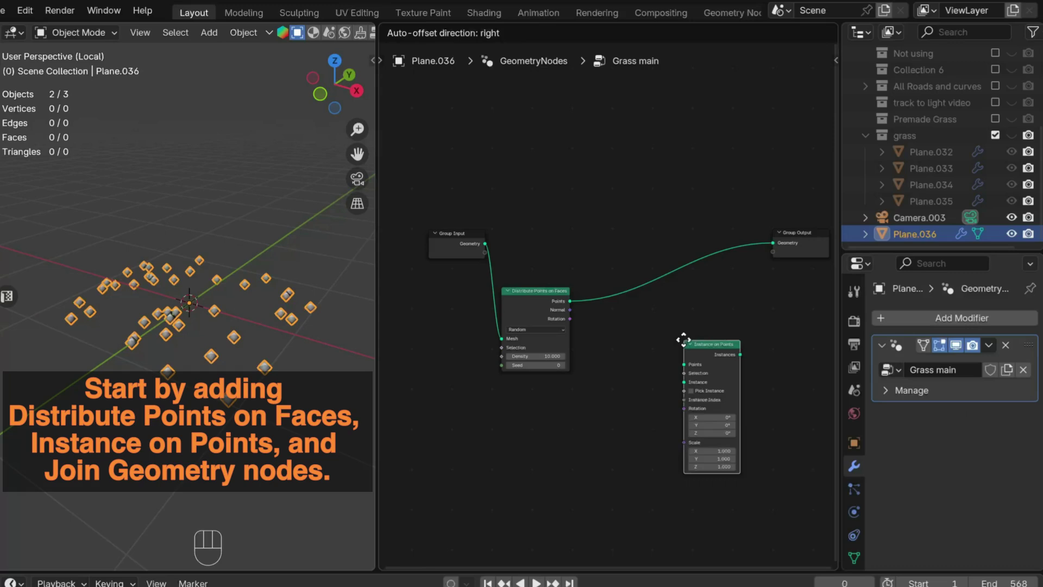
click(637, 272)
Step: Add a Join Geometry node combining the Group Input geometry with the instances, and connect its result to Group Output
key(shift+a)
text(join)
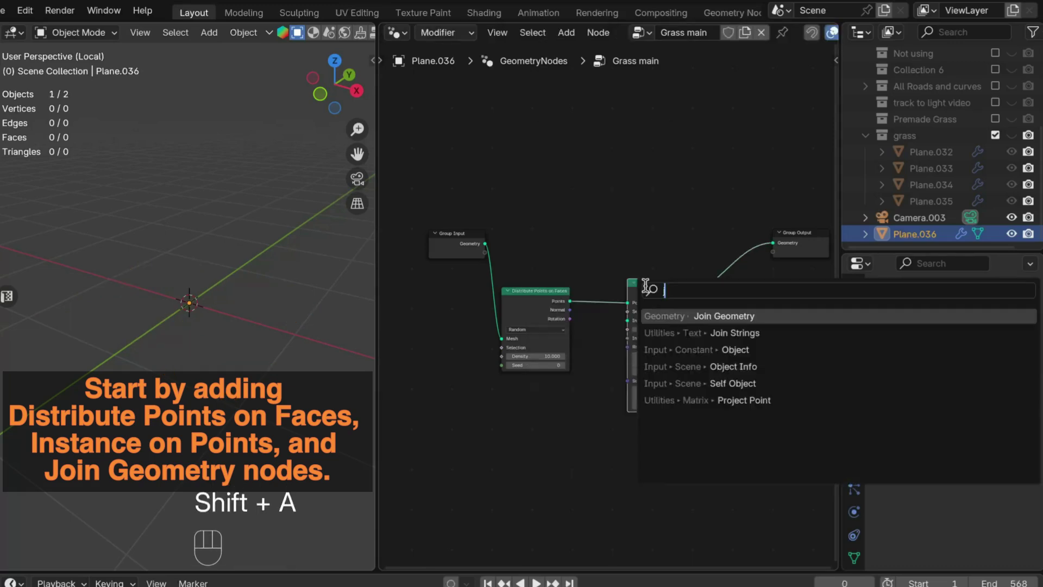
click(706, 316)
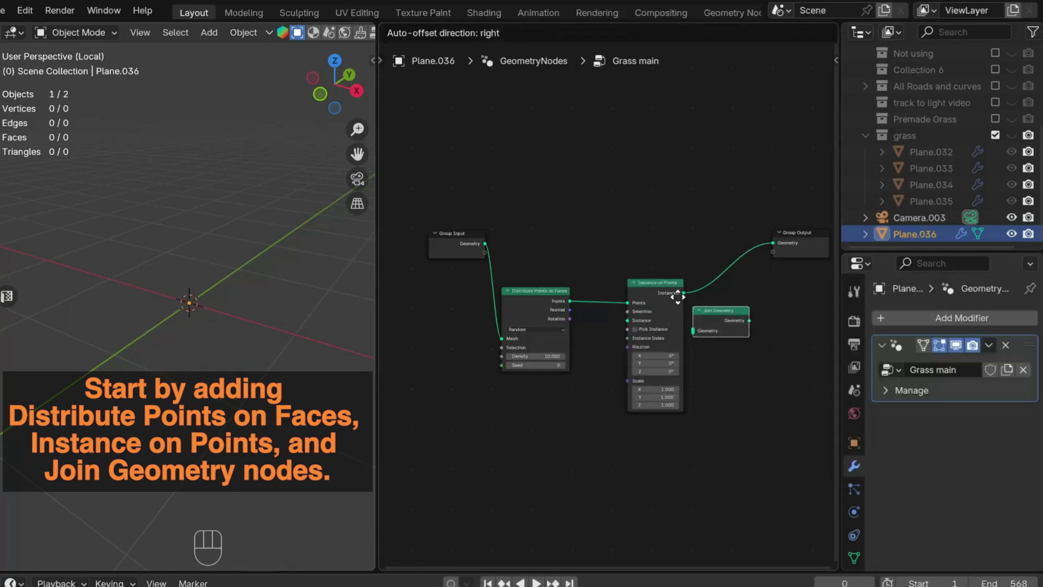
click(671, 216)
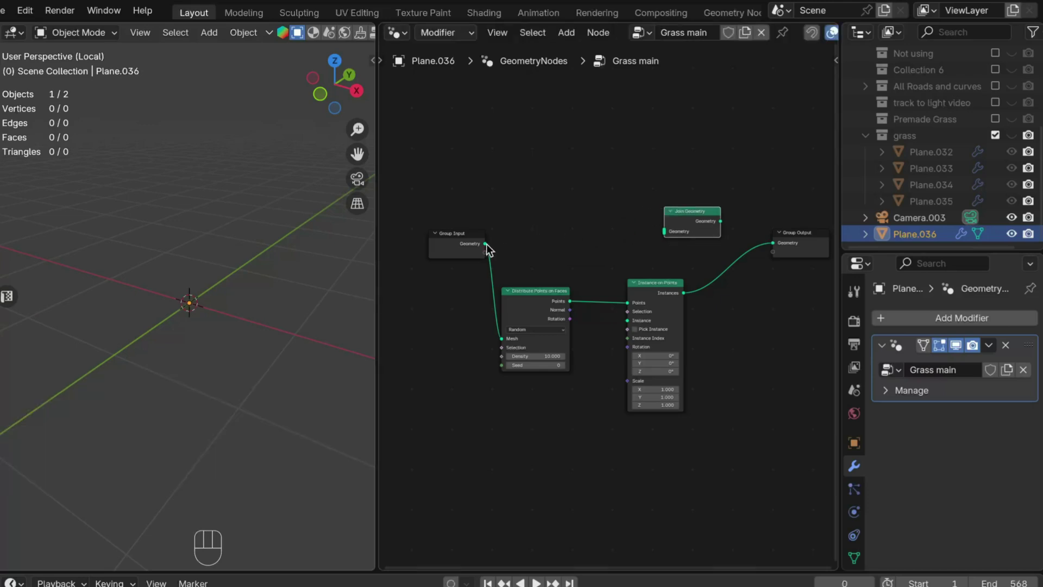
drag(485, 243, 664, 232)
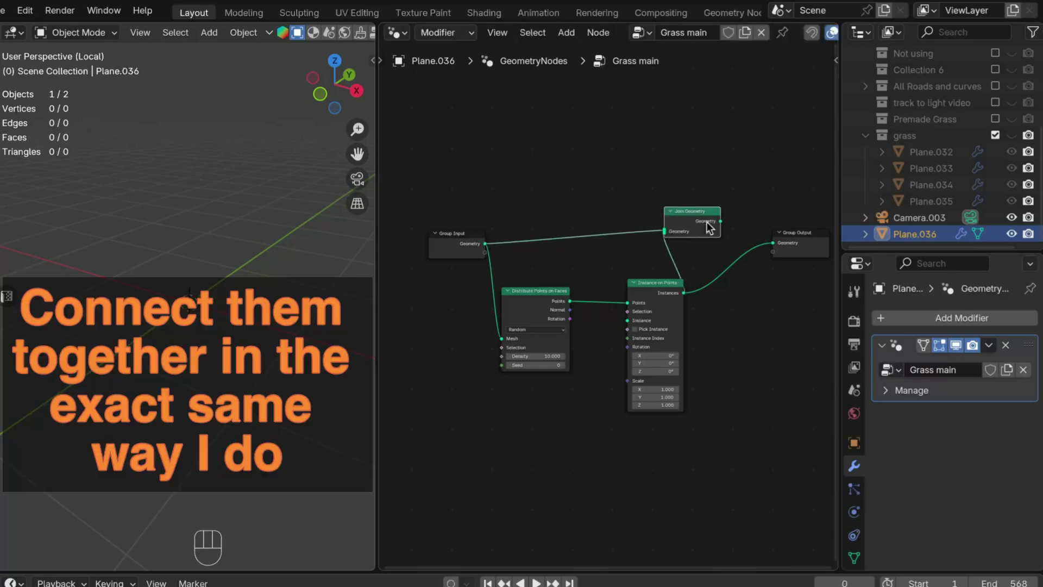
drag(763, 240, 772, 243)
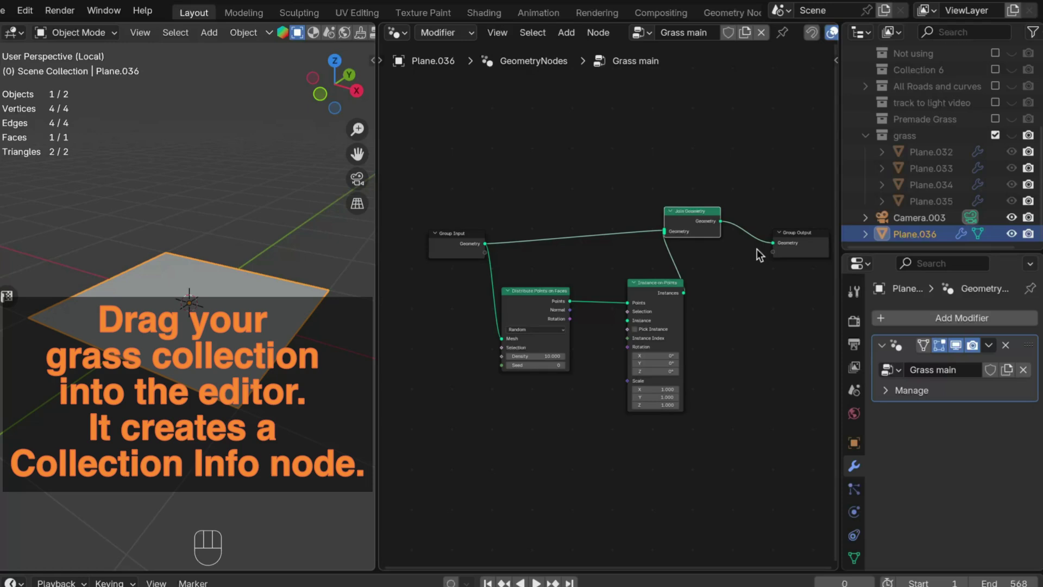
Step: Bring the grass collection in as a Collection Info node feeding the Instance input, with Separate Children and Reset Children enabled
drag(911, 137, 552, 425)
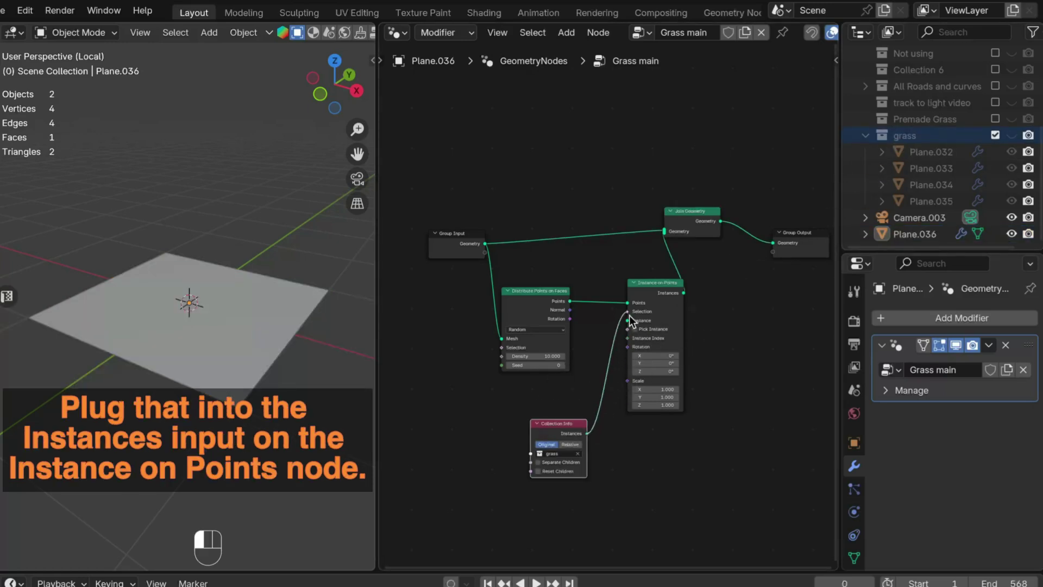
drag(630, 320, 628, 320)
click(543, 463)
click(542, 471)
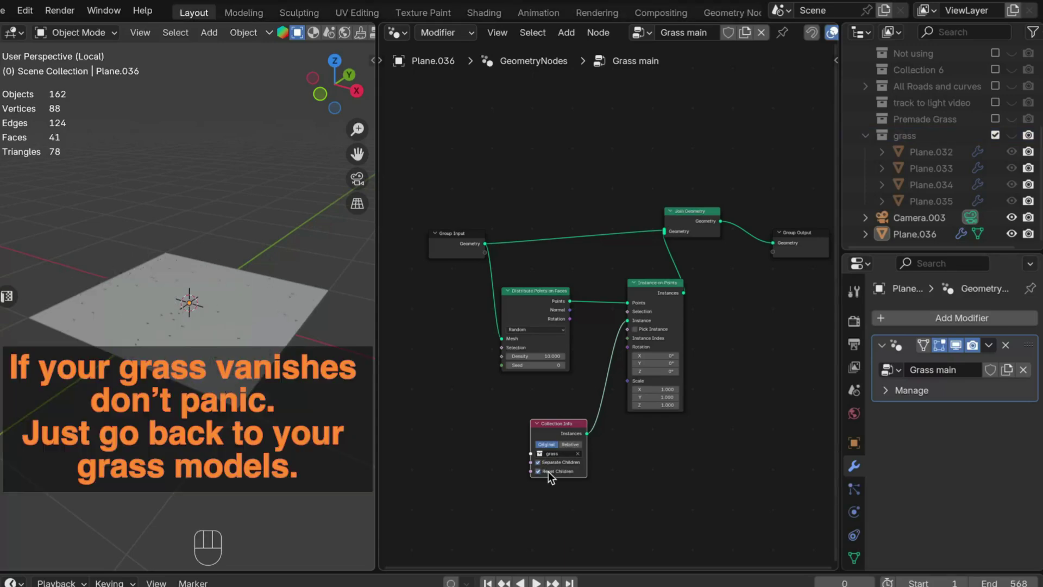
Step: Unhide the grass collection, apply all transforms to its four blades, and hide the collection again
click(1012, 136)
click(924, 152)
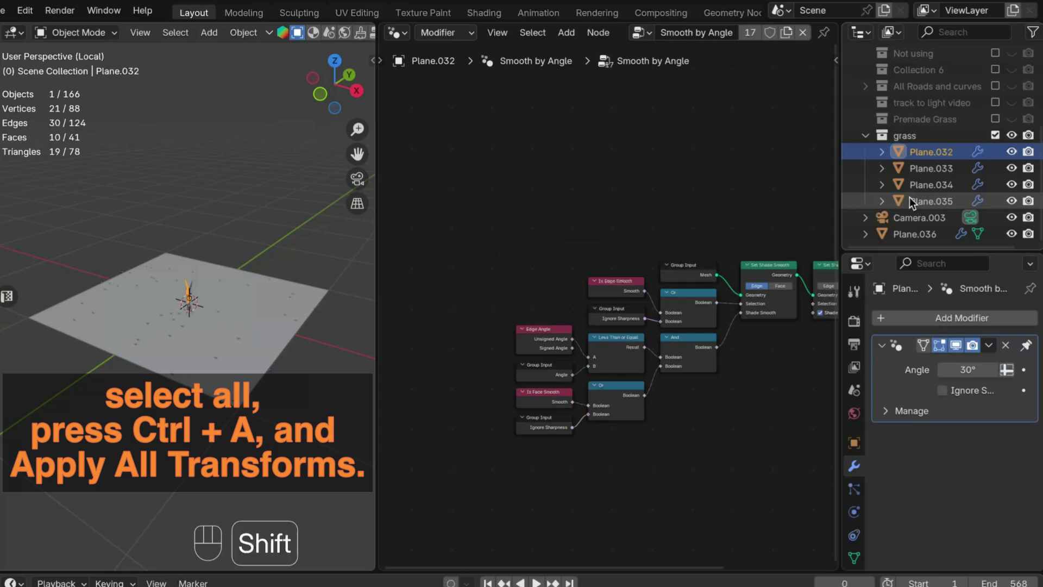
shift+click(909, 198)
key(super+a)
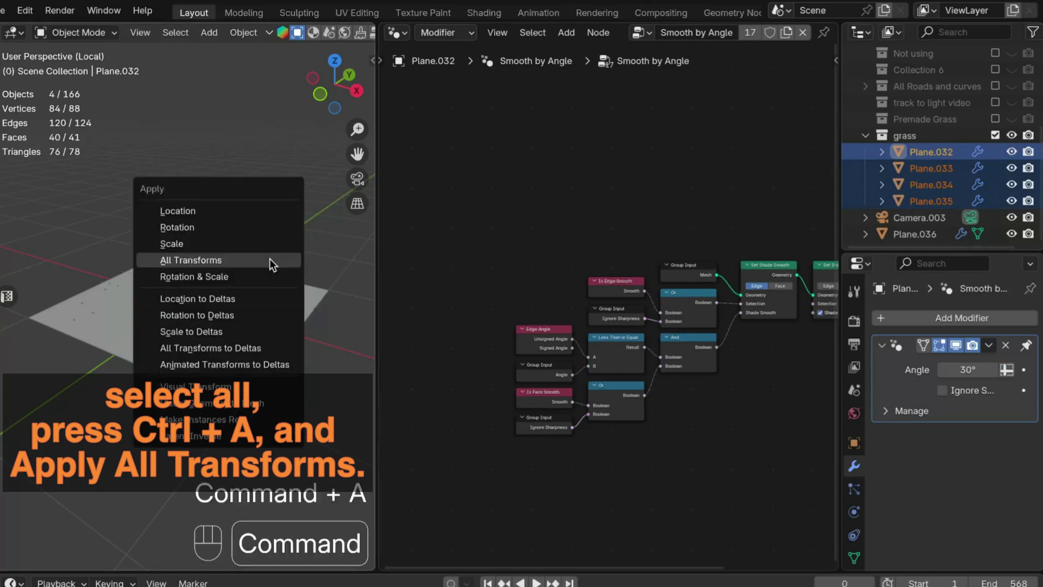
click(214, 261)
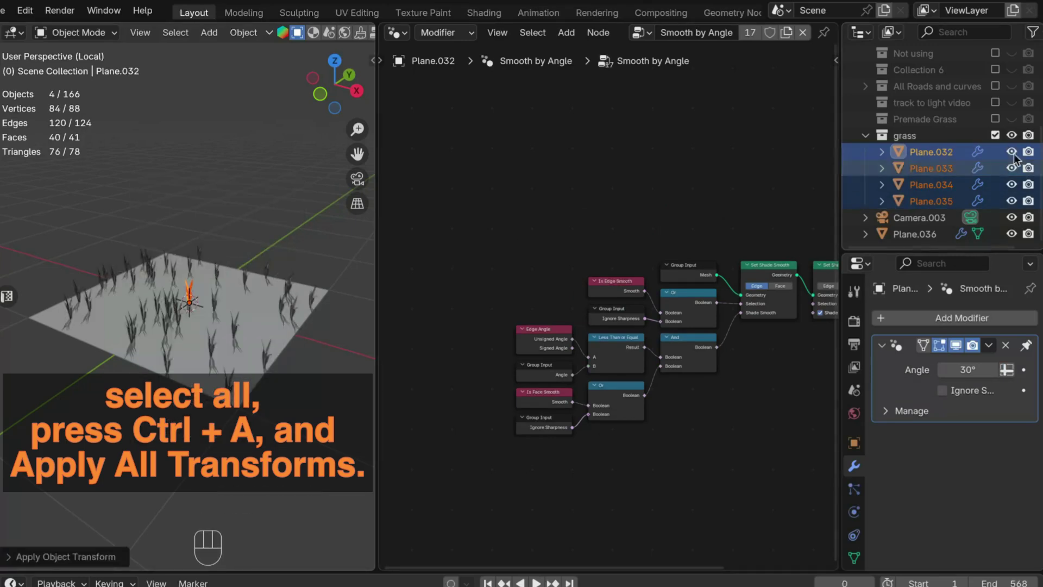
click(1012, 136)
Step: Reselect the scatter plane, move the Collection Info node aside and add a Random Value node below Instance on Points
click(256, 328)
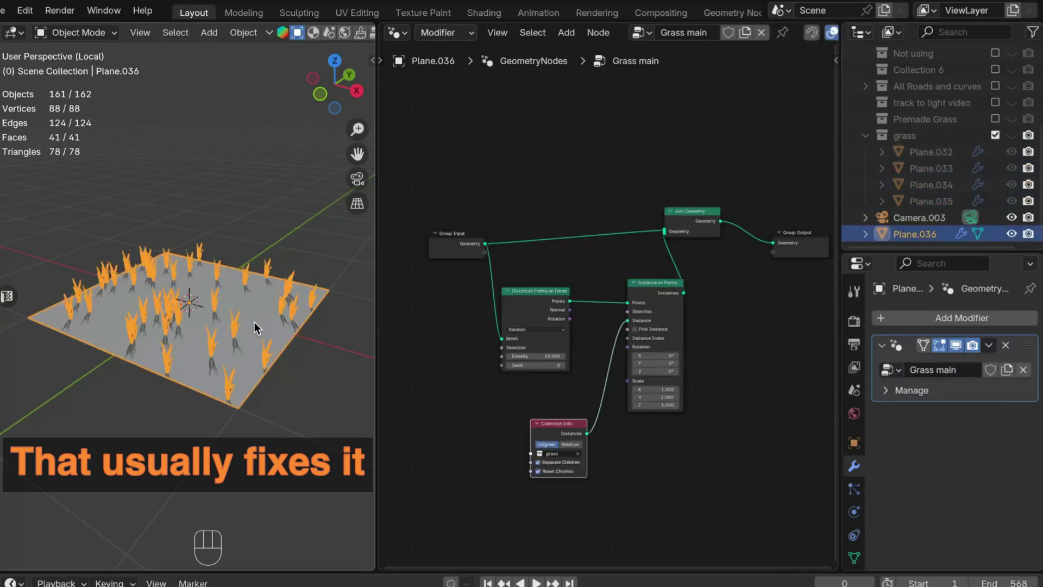
middle_drag(546, 490, 580, 343)
drag(594, 288, 545, 281)
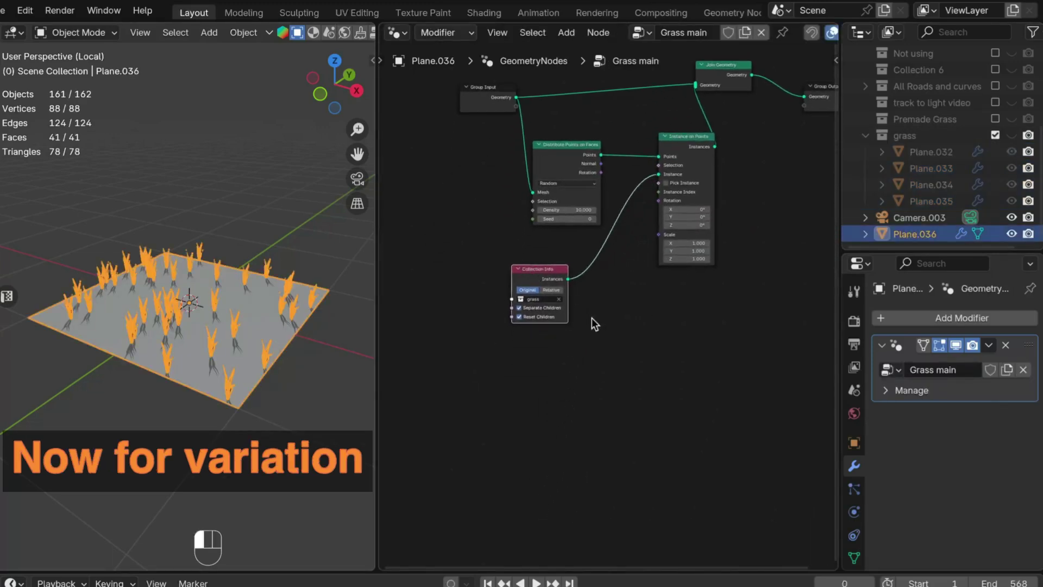
click(595, 320)
key(shift+a)
text(random)
key(Return)
click(628, 356)
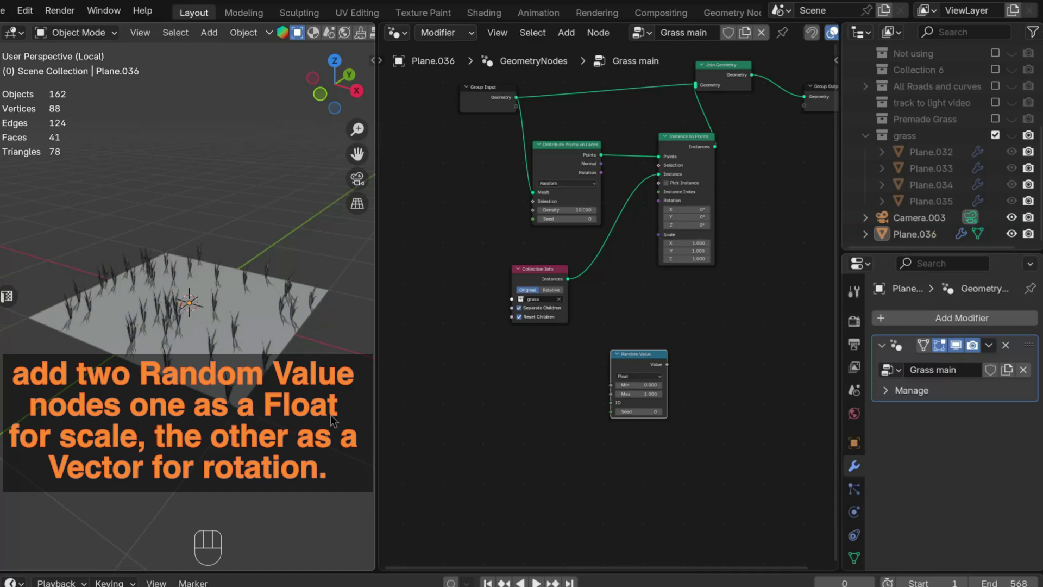
Step: Duplicate the Random Value node, place the copy beside the original and set its type to Vector
drag(632, 371, 605, 362)
key(shift+d)
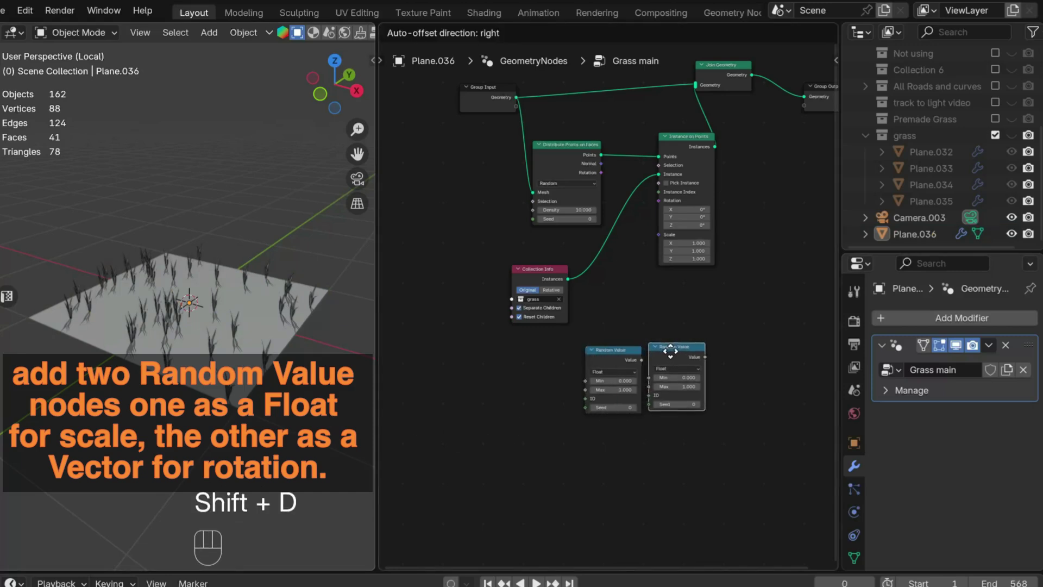
click(683, 379)
click(678, 414)
Step: Connect the Float Random Value to the Scale input of Instance on Points and set its seed to 7
drag(623, 356, 659, 235)
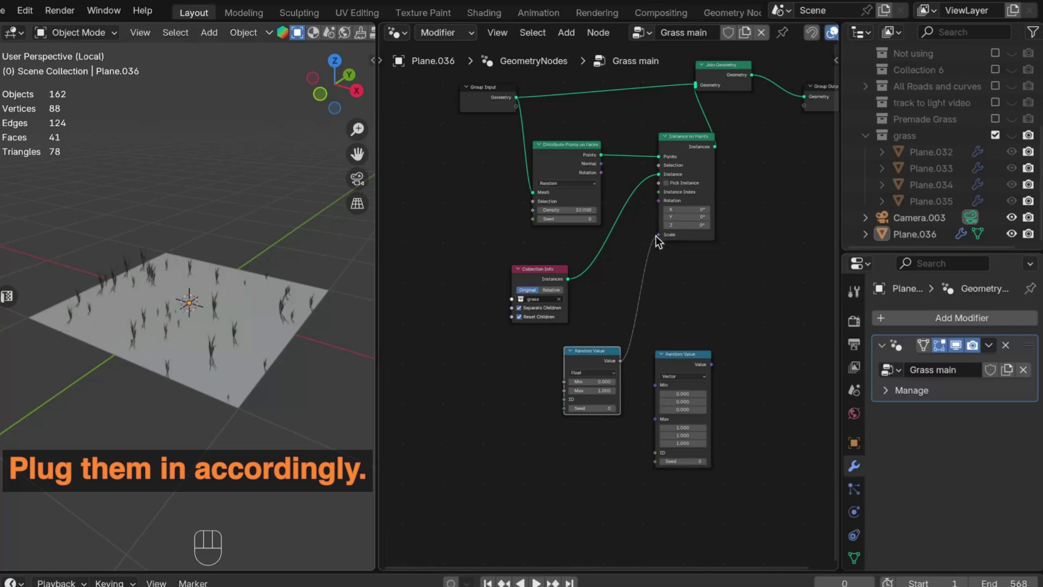
click(613, 409)
click(614, 409)
click(614, 409)
click(613, 409)
click(614, 409)
click(614, 410)
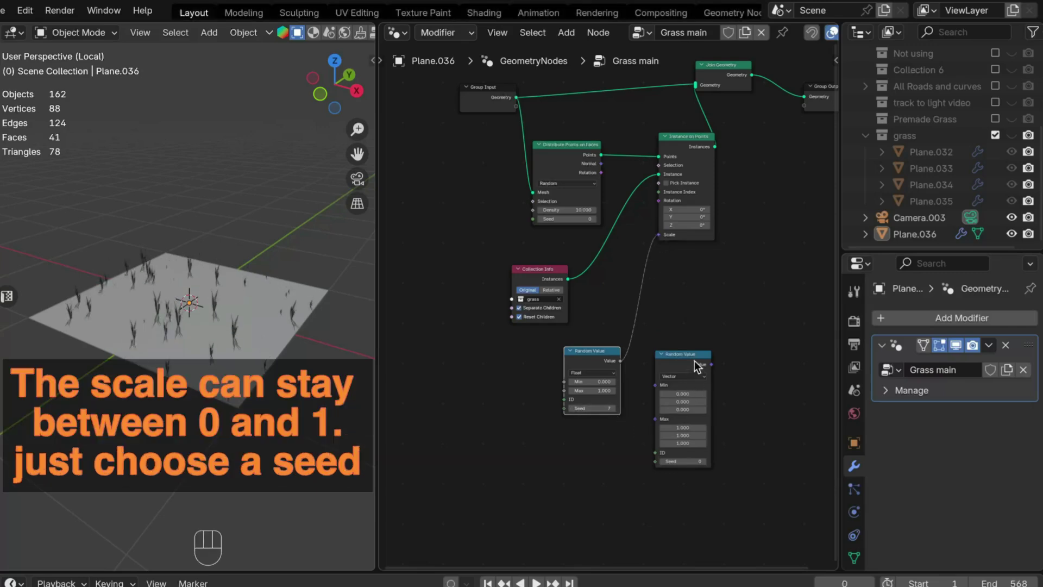
Step: Connect the Vector Random Value to the Rotation input and set its maximum to 0.3, 0.4 and 2 on X, Y and Z
drag(658, 200, 658, 200)
scroll(689, 417, up, 4)
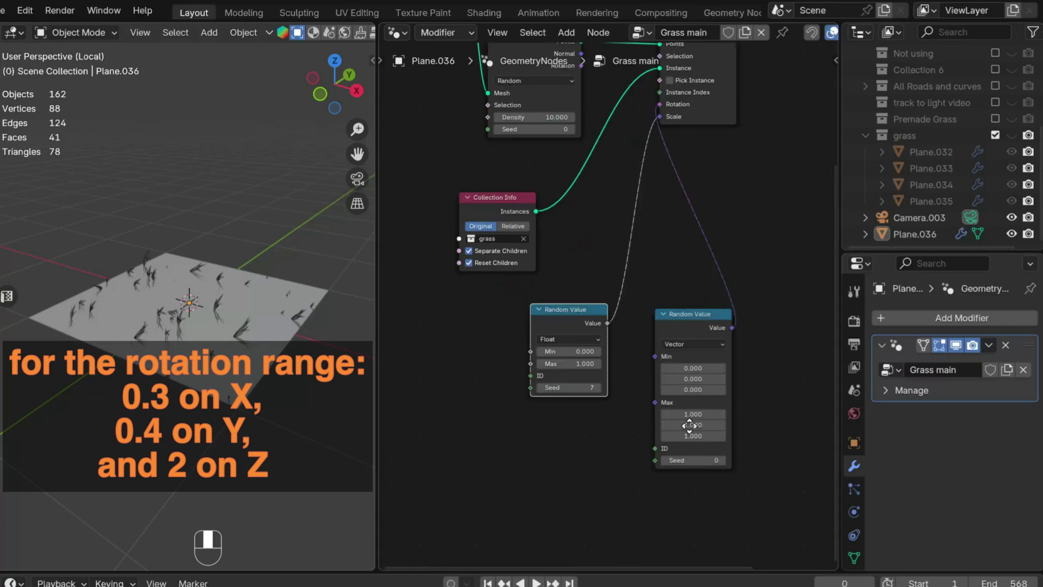
middle_drag(689, 426, 654, 302)
scroll(656, 302, up, 7)
scroll(662, 297, up, 1)
click(687, 293)
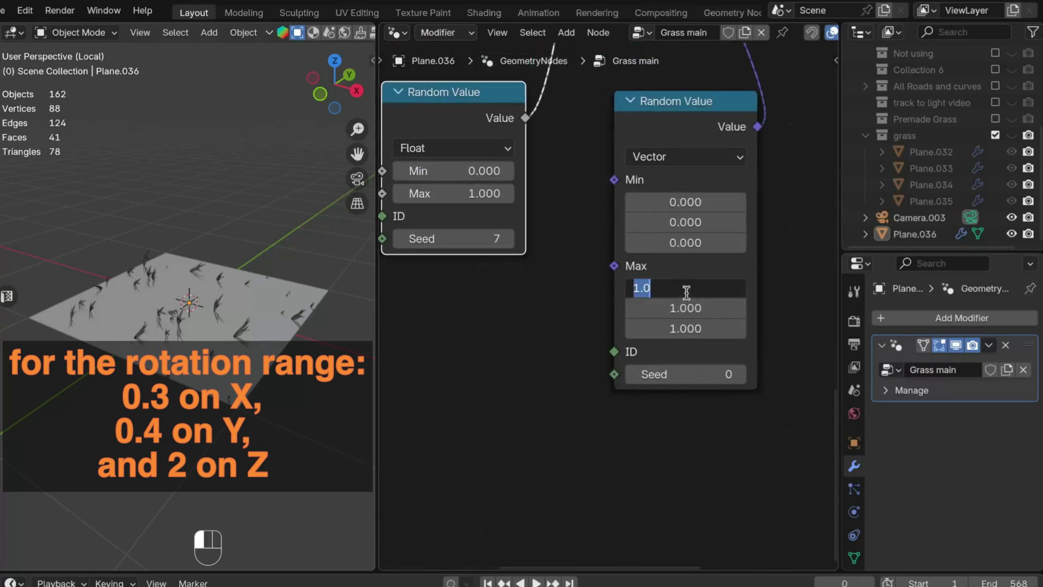
text(.3)
key(Return)
click(682, 308)
text(.)
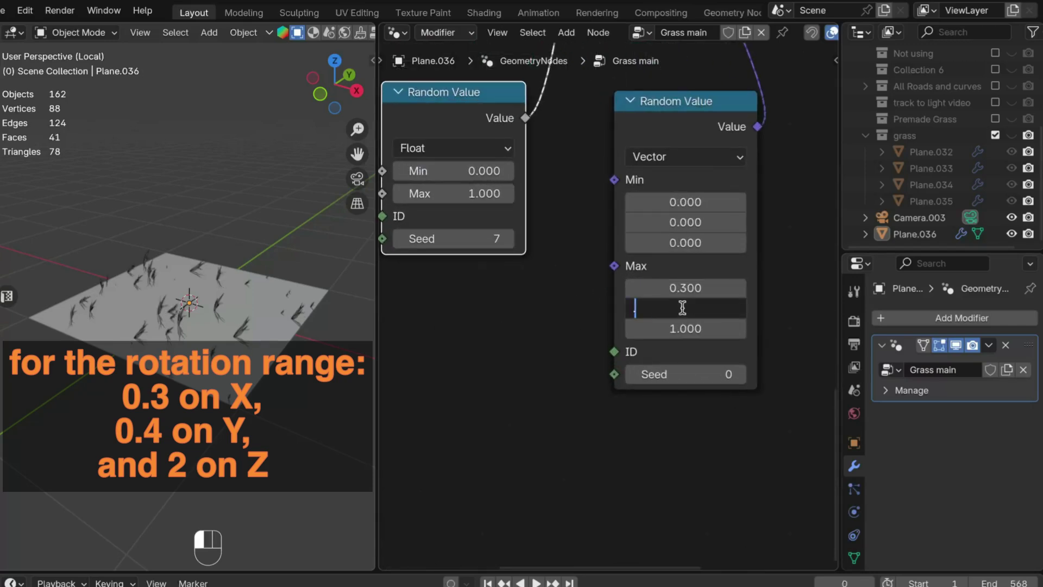
text(4)
key(Return)
click(679, 333)
text(2)
key(Return)
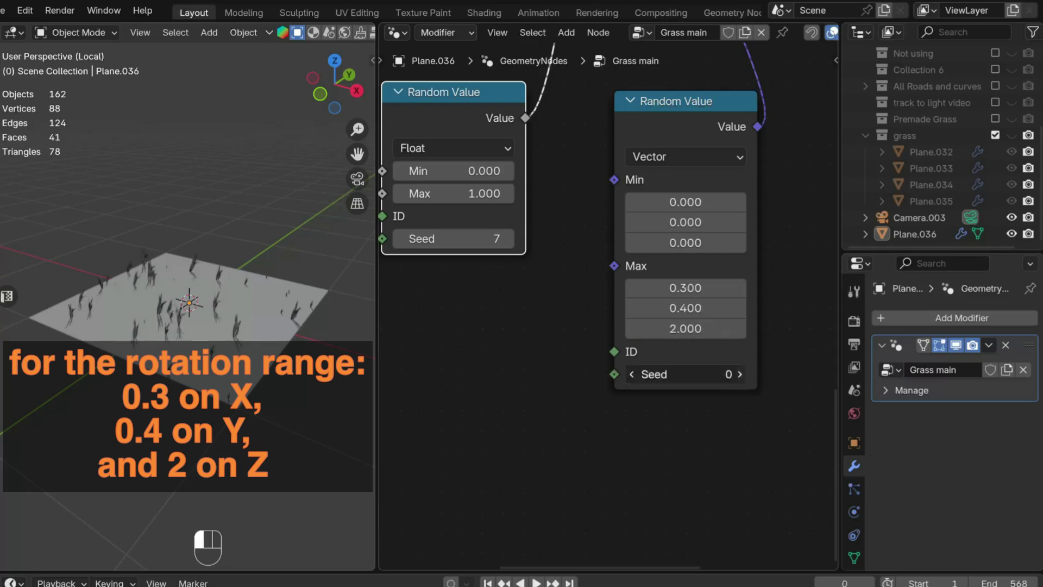
Step: Raise the seed of the Vector Random Value node to vary the random rotation of the grass
click(741, 375)
click(741, 375)
click(741, 376)
click(741, 375)
click(741, 376)
click(741, 376)
Step: Set the density of the Distribute Points on Faces node to 307.6 and its seed to 6
scroll(613, 308, down, 6)
middle_drag(568, 231, 689, 455)
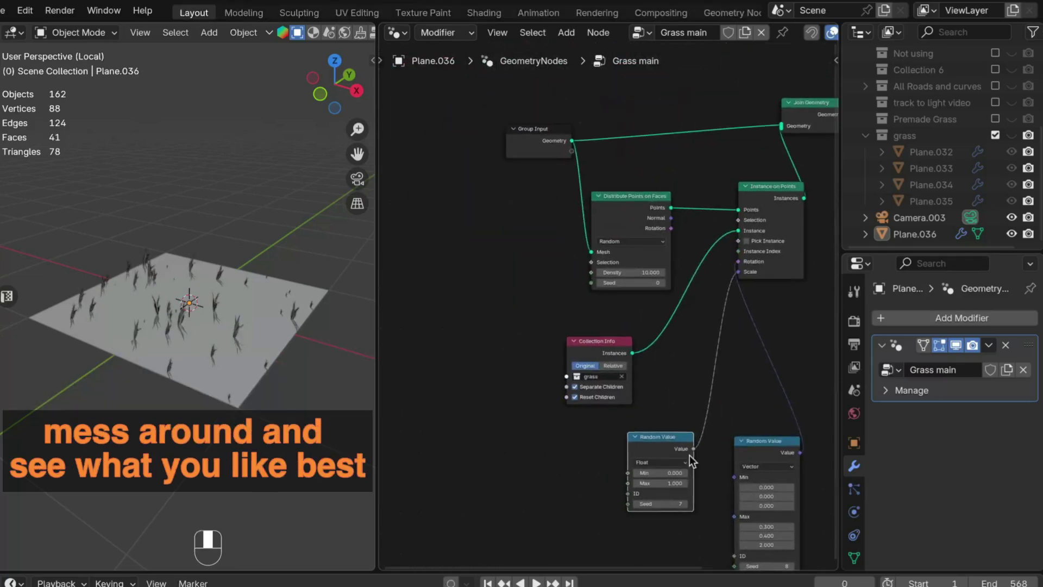
scroll(647, 307, up, 9)
middle_drag(669, 260, 638, 297)
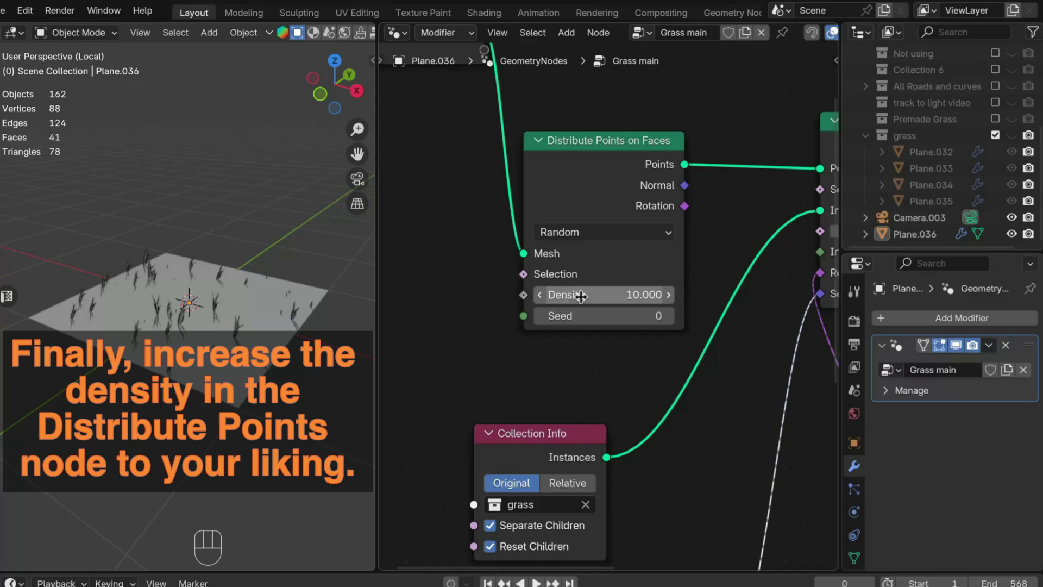
drag(581, 297, 668, 296)
click(670, 317)
click(670, 316)
click(670, 317)
click(670, 317)
click(670, 317)
click(670, 317)
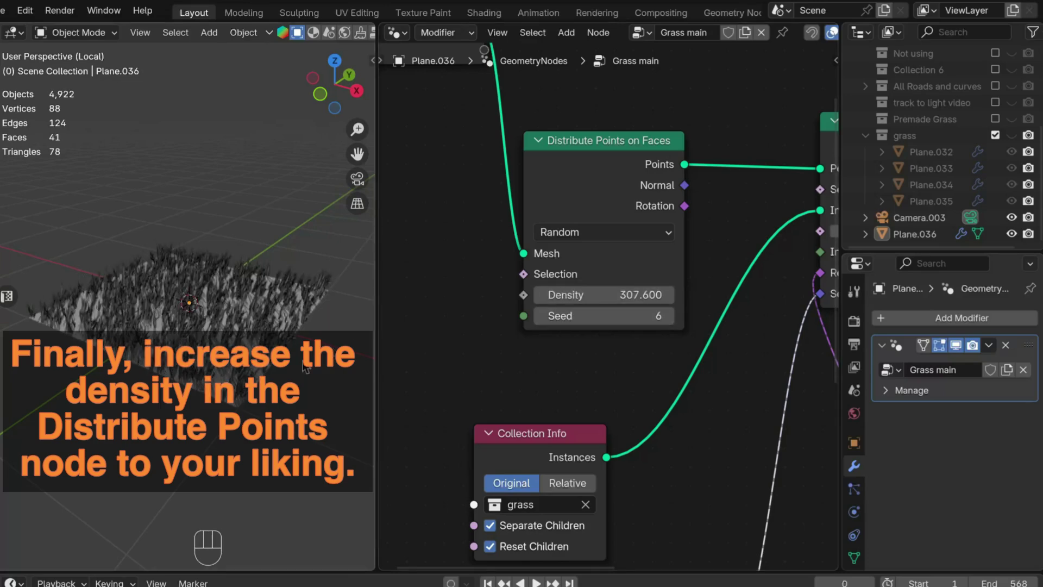
Step: Inspect the scattered grass up close from several angles and select the scatter plane
scroll(305, 368, up, 5)
shift+middle_drag(304, 367, 84, 344)
scroll(261, 348, down, 3)
scroll(182, 373, up, 2)
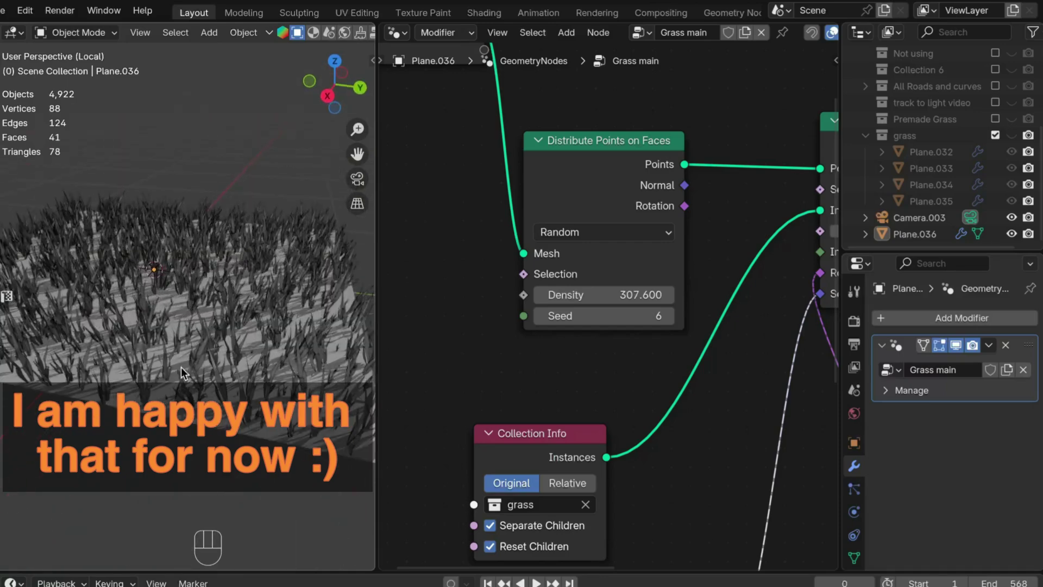
middle_drag(182, 373, 182, 402)
scroll(168, 345, up, 4)
scroll(324, 348, down, 2)
click(182, 403)
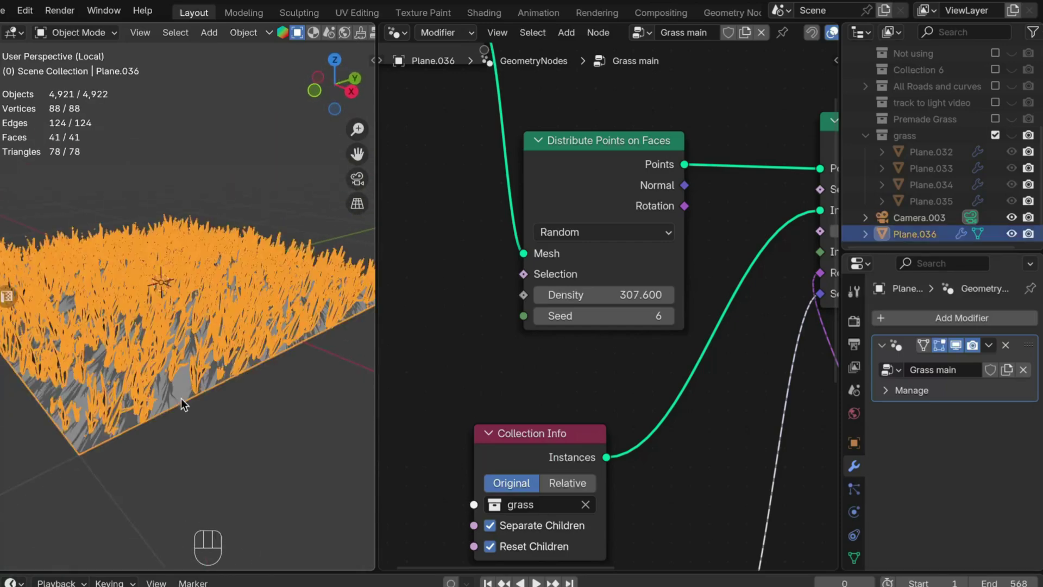
key(h)
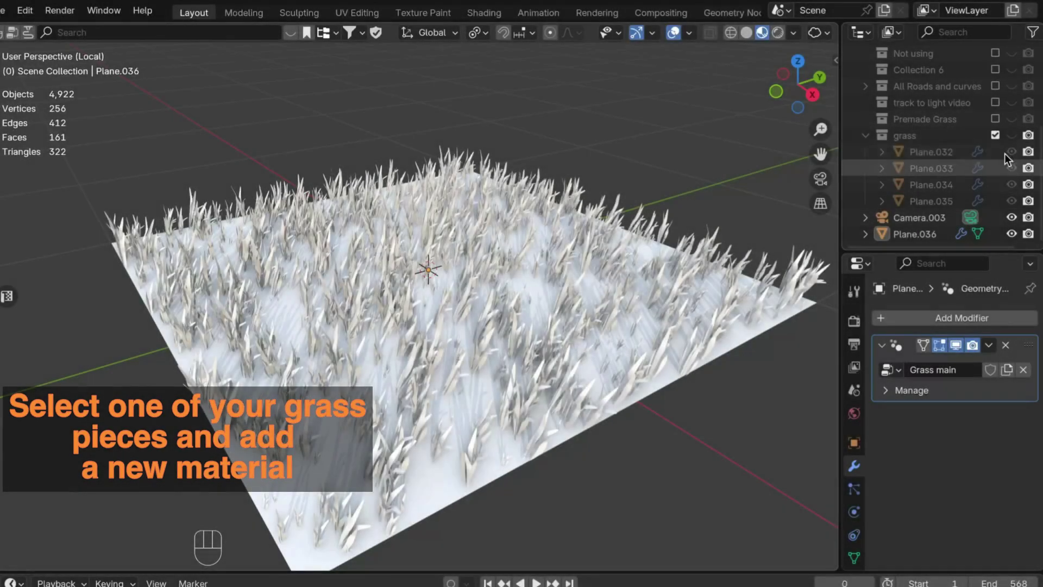
Step: Unhide the grass collection and give the blade Plane.032 a new material named "grass 1"
click(1009, 139)
click(935, 151)
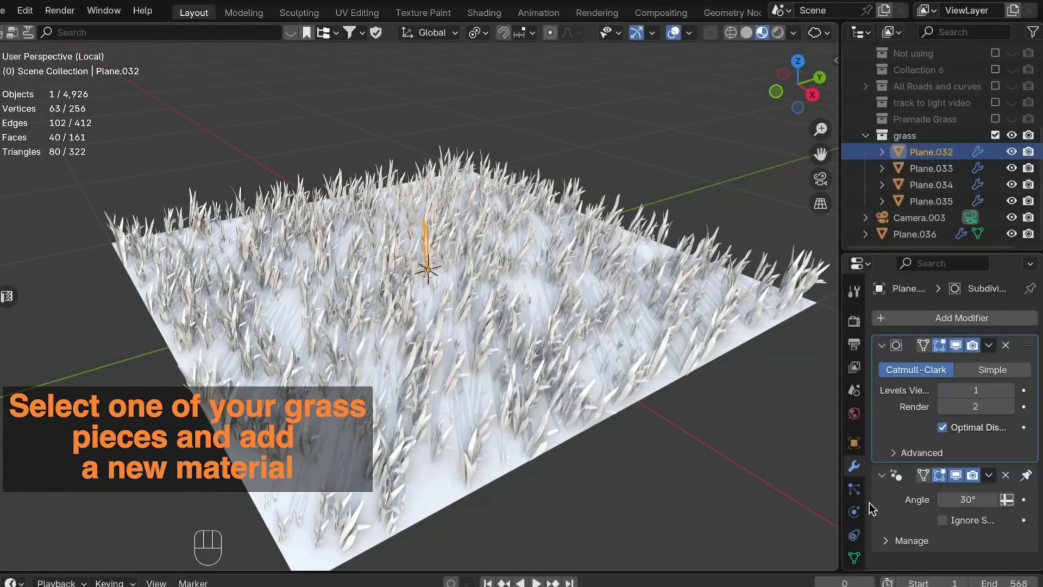
click(851, 554)
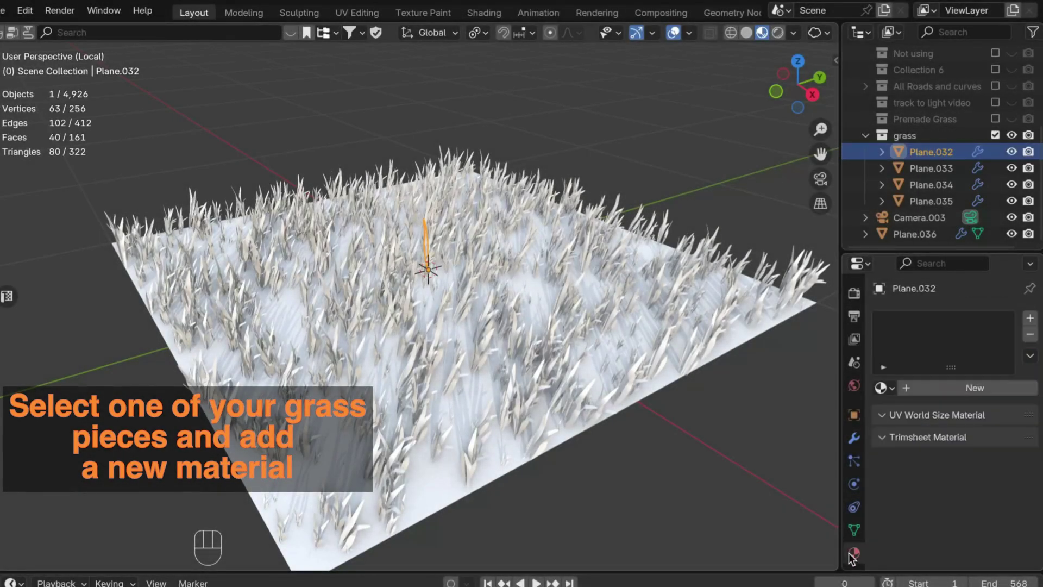
click(943, 389)
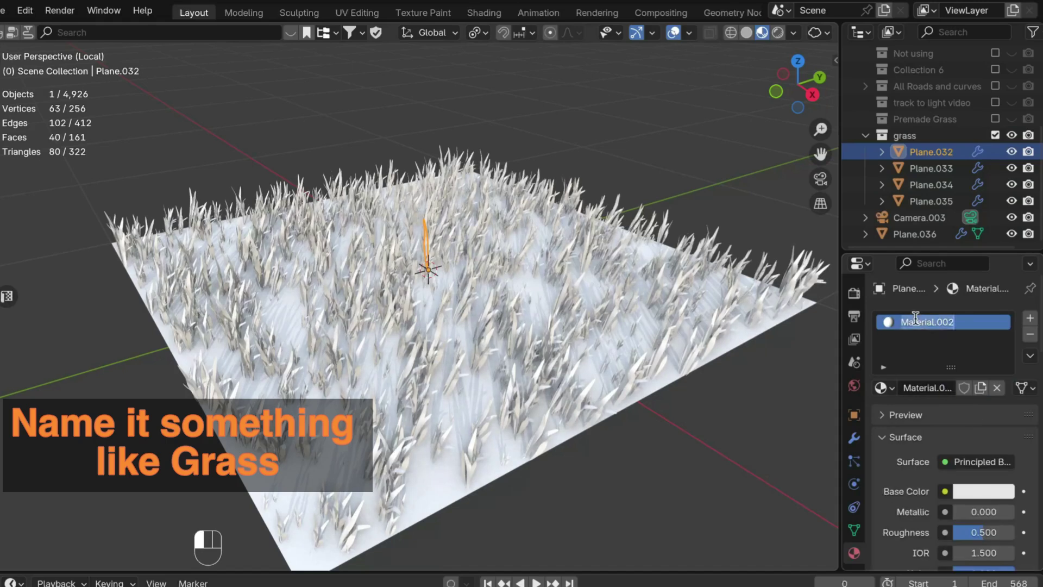
click(916, 318)
text(grass )
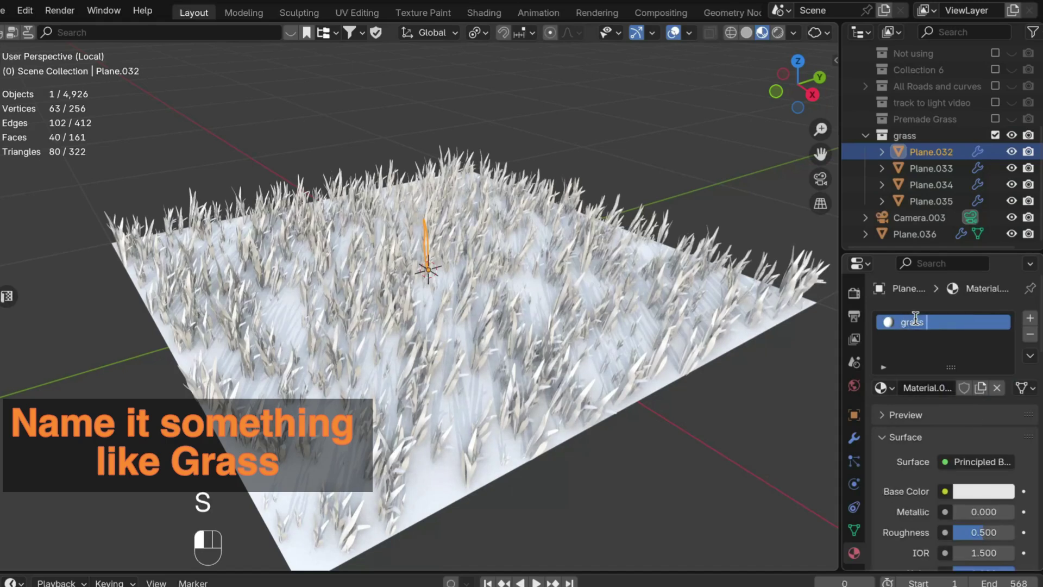
text(1)
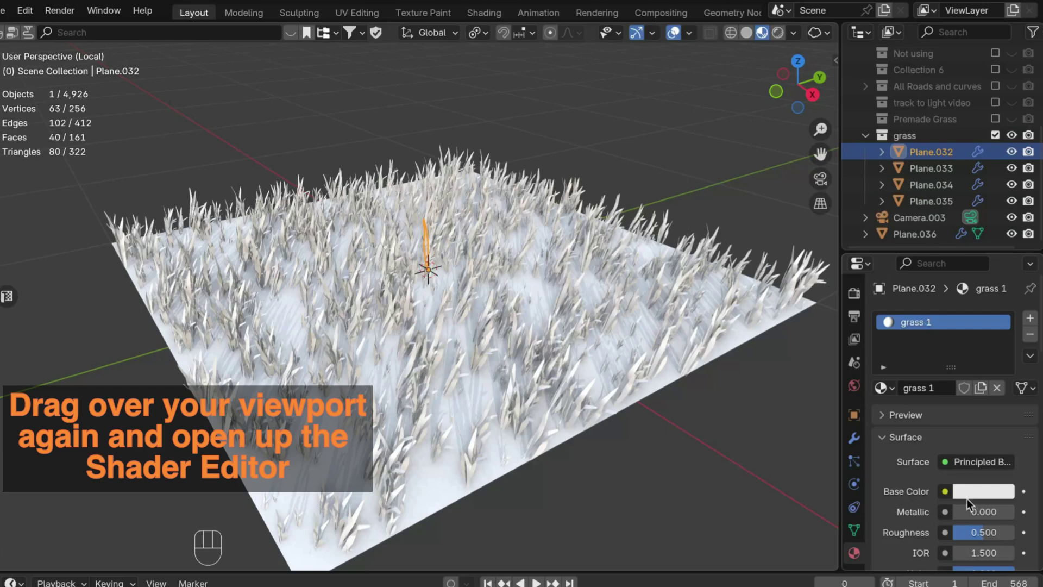
Step: Split the 3D viewport vertically, turn the new area into a Shader Editor and hide its sidebar
drag(836, 28, 539, 46)
click(562, 37)
click(554, 36)
scroll(556, 34, up, 3)
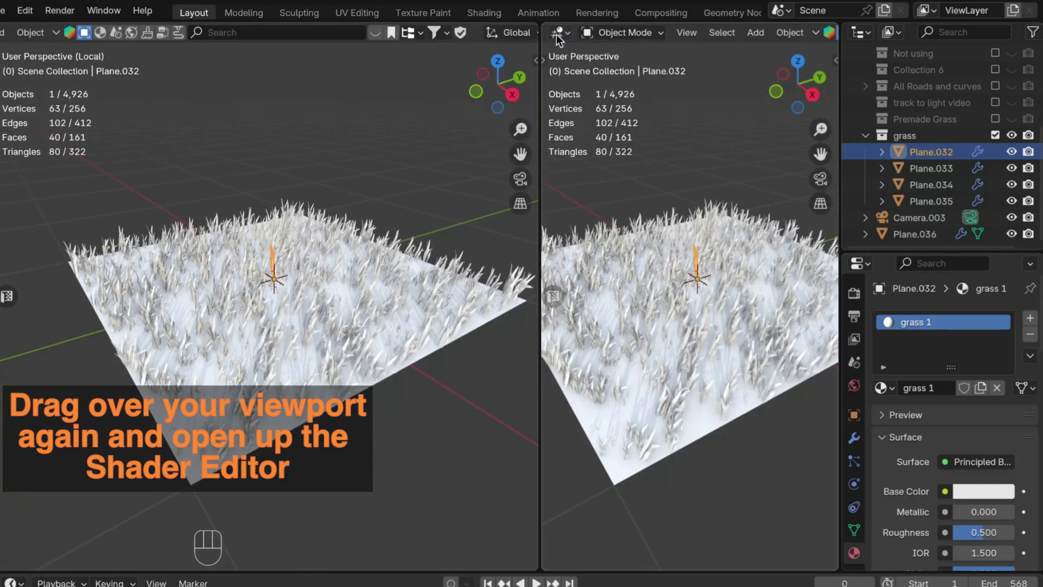
click(557, 35)
click(519, 167)
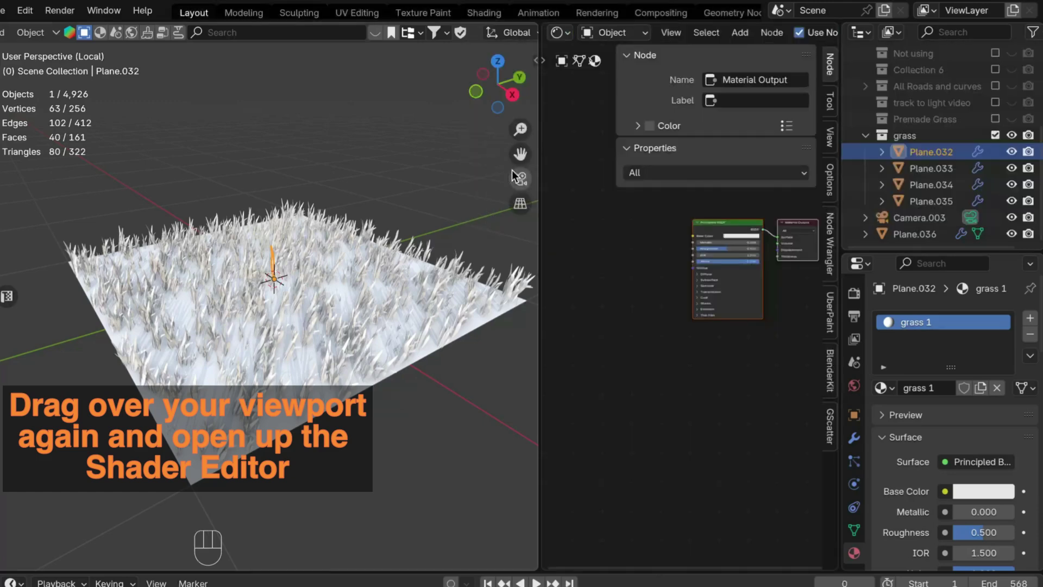
key(n)
Step: Add a Noise Texture and a Voronoi Texture node side by side before the Principled BSDF
scroll(626, 295, up, 2)
middle_drag(651, 257, 720, 283)
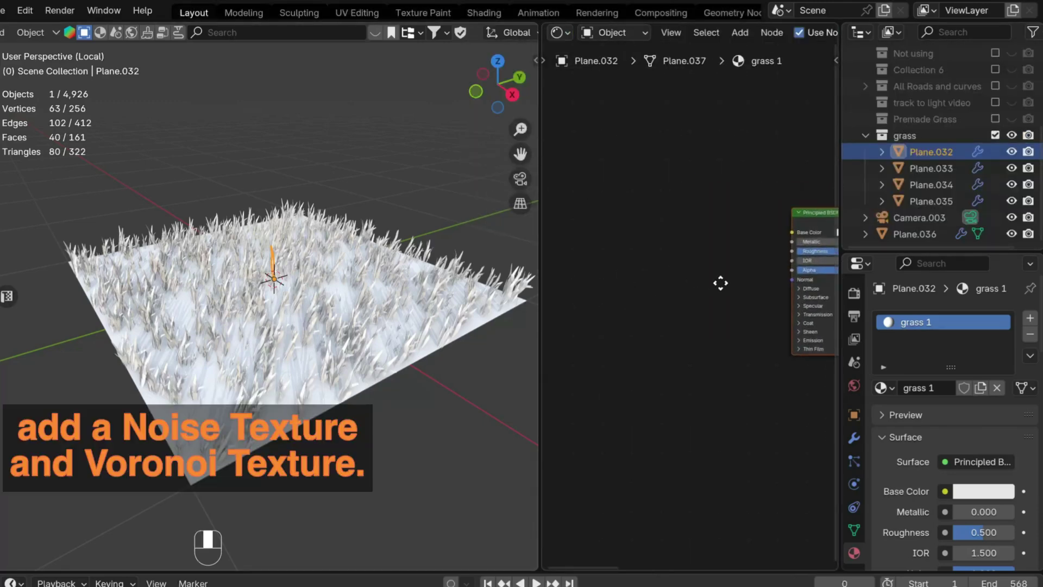
scroll(679, 291, down, 2)
scroll(611, 269, down, 1)
key(shift+a)
text(noise)
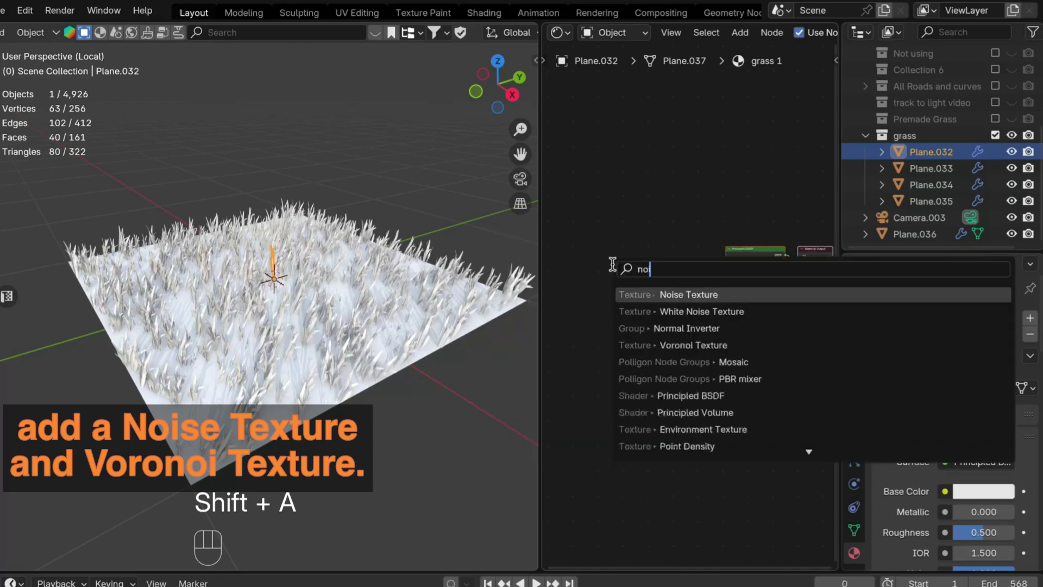
key(Return)
click(610, 253)
key(shift+a)
text(voronoi)
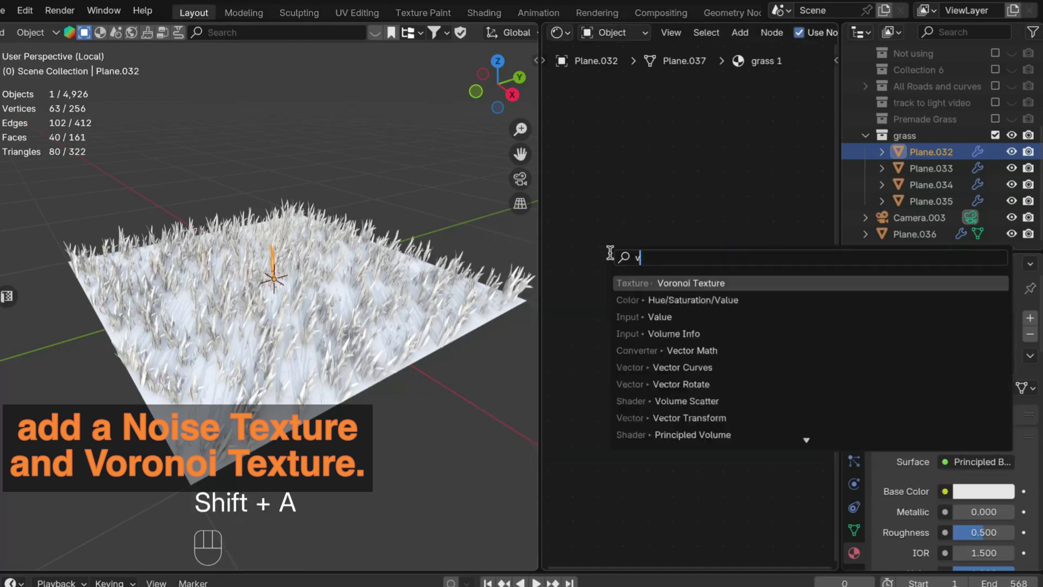
key(Return)
click(656, 252)
scroll(644, 266, up, 2)
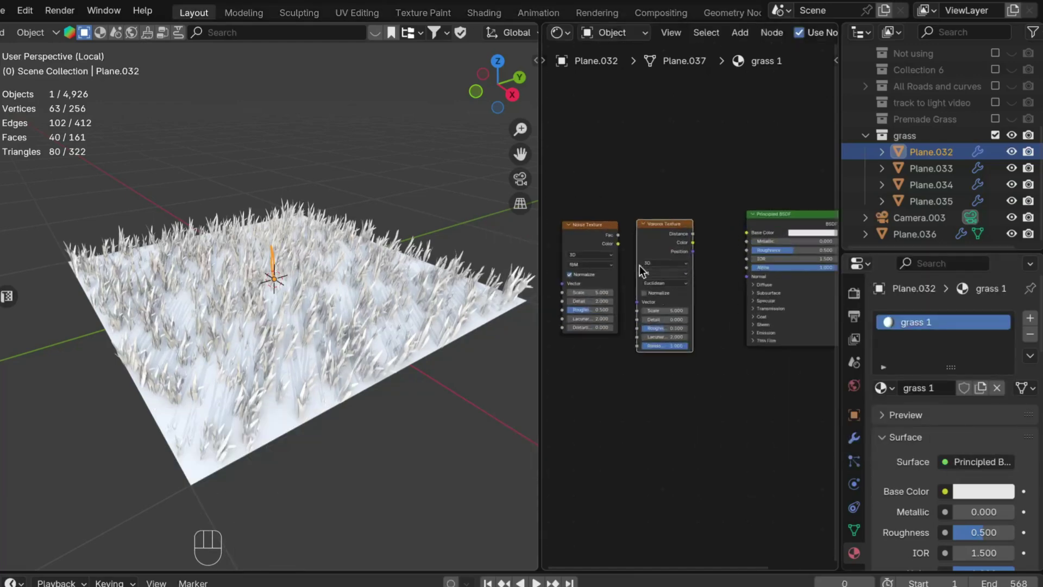
scroll(654, 251, down, 2)
Step: Make room beside the Voronoi Texture and add a Color Ramp and a Mix Color node
key(g)
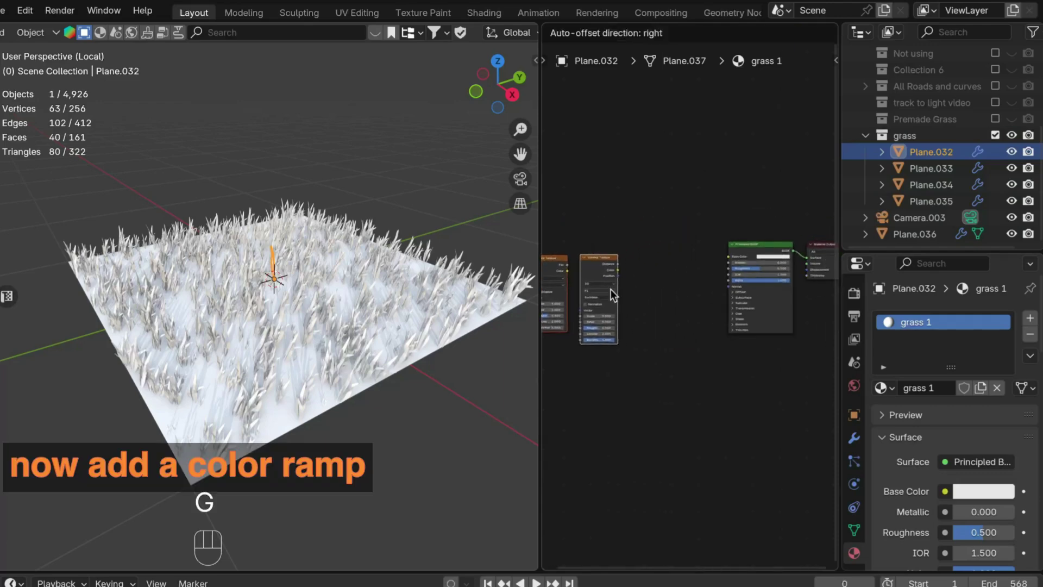
click(611, 289)
key(shift+a)
text(ramp)
key(Return)
click(630, 273)
key(shift+a)
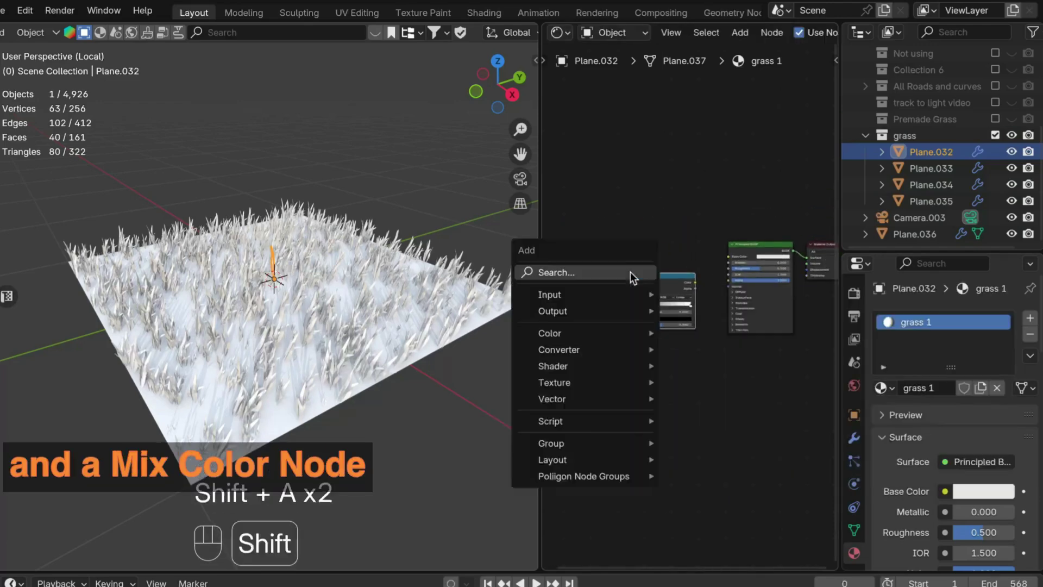
text(mic)
key(Return)
click(677, 326)
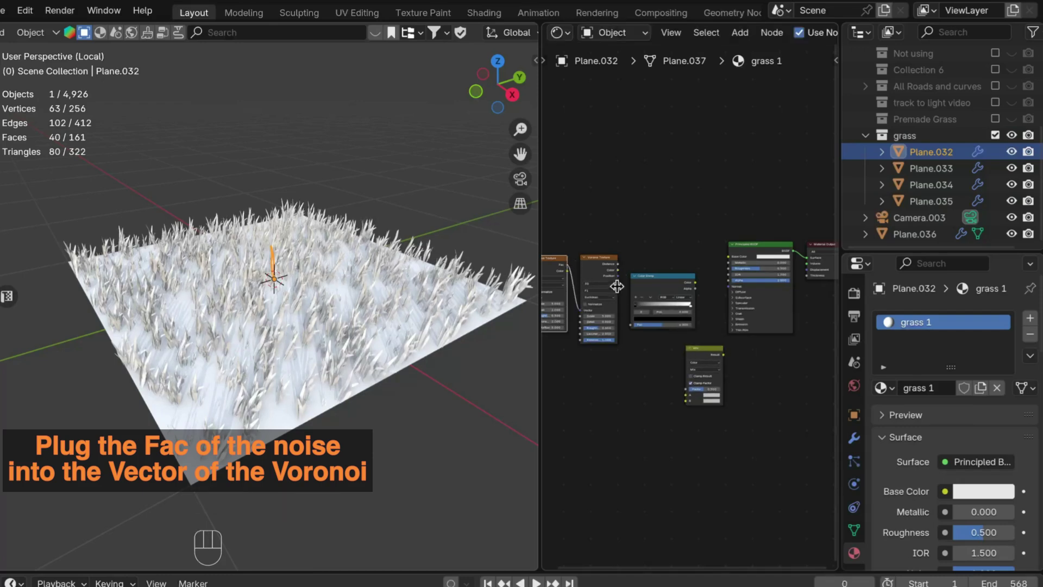
Step: Connect Noise Fac to Voronoi Vector and Voronoi Color to Color Ramp Fac, and widen the Shader Editor
shift+middle_drag(617, 287, 664, 234)
scroll(673, 244, up, 8)
shift+middle_drag(674, 269, 717, 299)
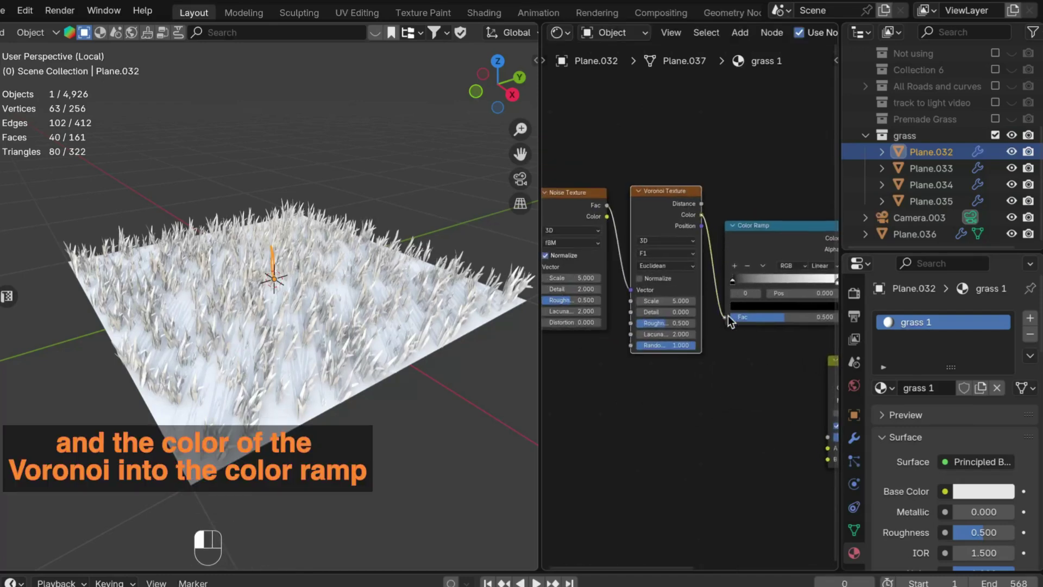
drag(539, 349, 381, 342)
shift+middle_drag(666, 298, 592, 301)
scroll(592, 300, down, 4)
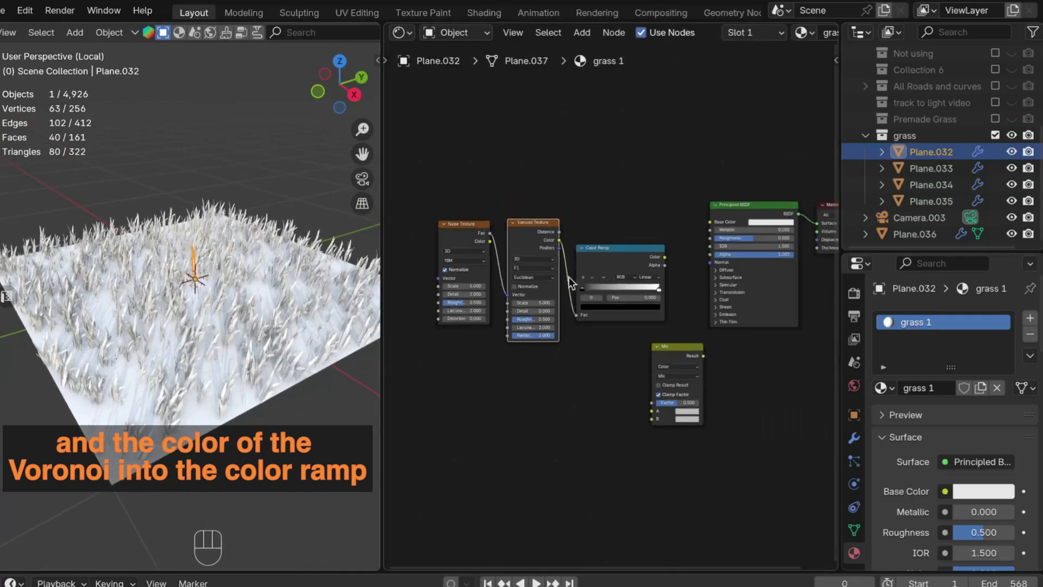
Step: Place the Mix node before the Principled BSDF, connecting Color Ramp Color to its Factor and its Result to Base Color
key(g)
click(588, 273)
drag(674, 346, 650, 250)
drag(601, 238, 625, 306)
drag(679, 259, 710, 222)
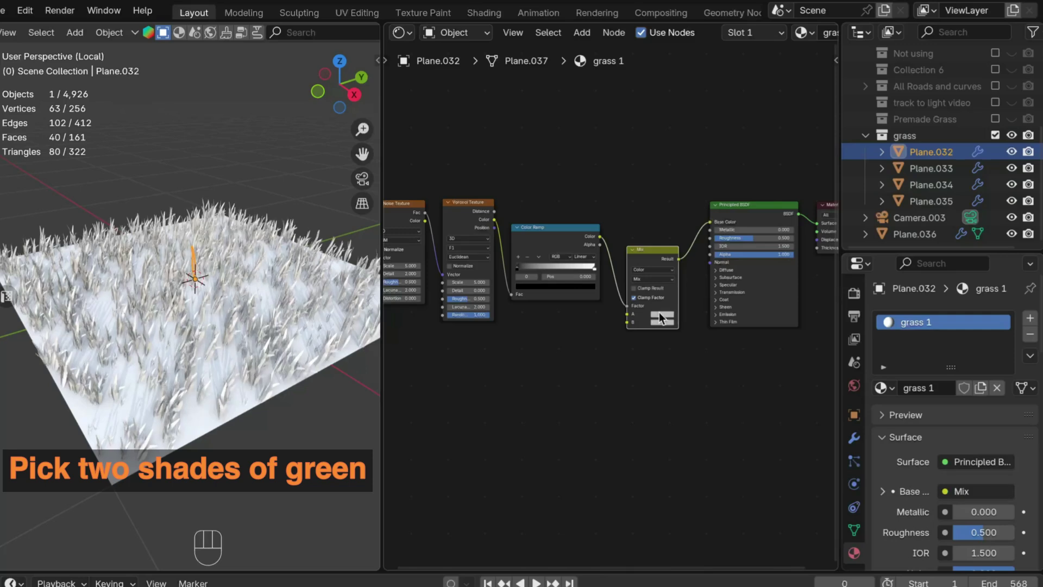
Step: Set the Mix node's A and B colors to two light shades of green
click(663, 315)
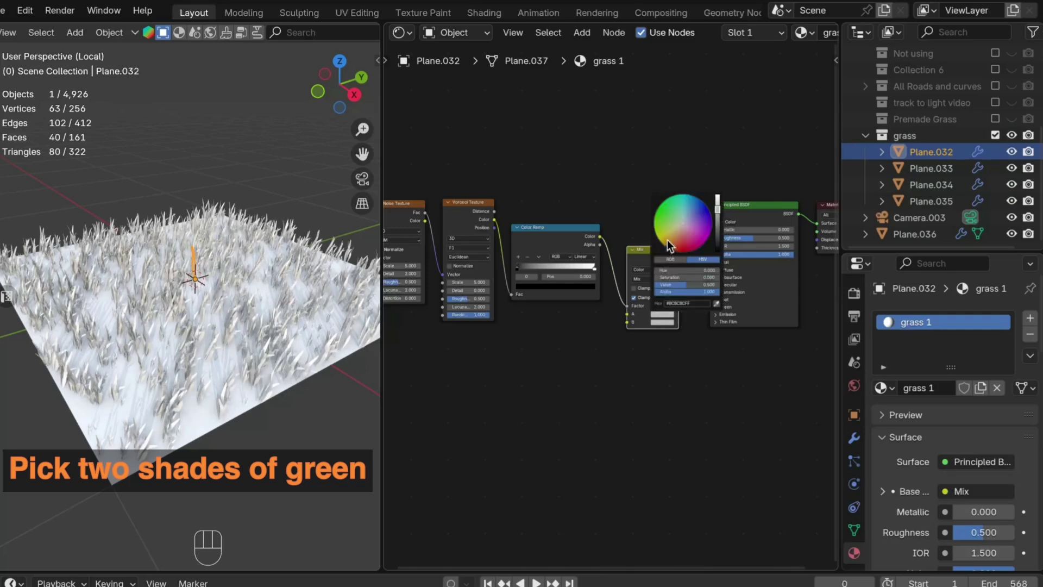
click(661, 322)
drag(673, 235, 669, 232)
Step: Sharpen the Color Ramp transition by moving the black stop to about 0.6 and the white stop to 0.682
scroll(641, 356, up, 2)
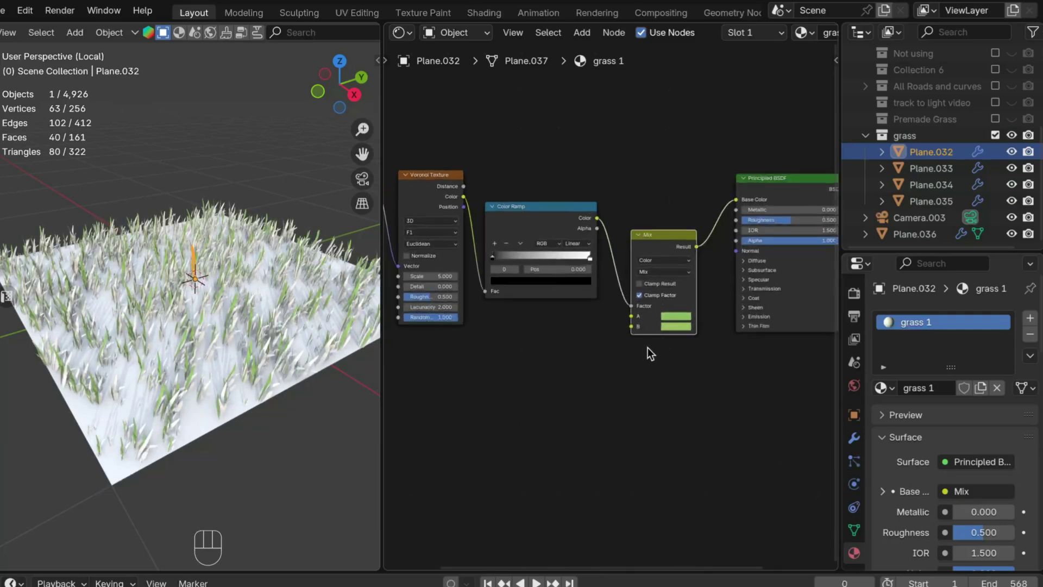
middle_drag(641, 344, 693, 340)
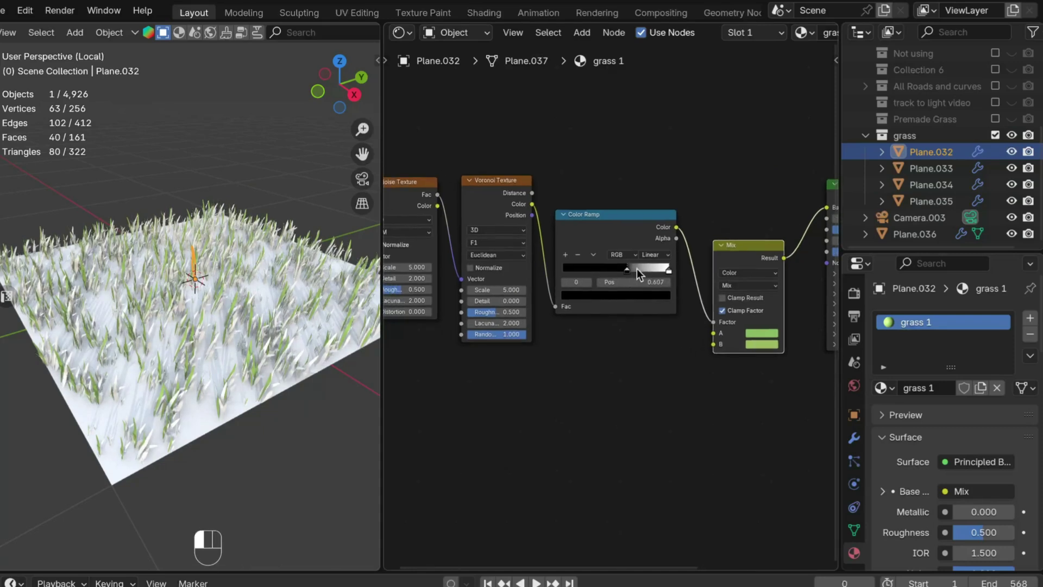
drag(668, 270, 659, 270)
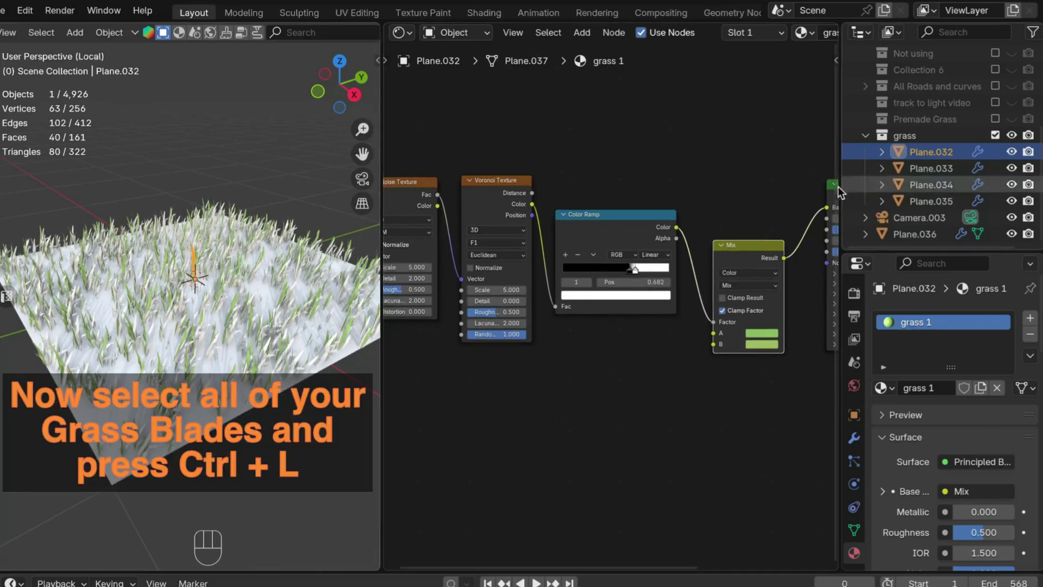
Step: Link the material of Plane.032 to the other grass blades, Plane.033 to Plane.035
shift+click(930, 201)
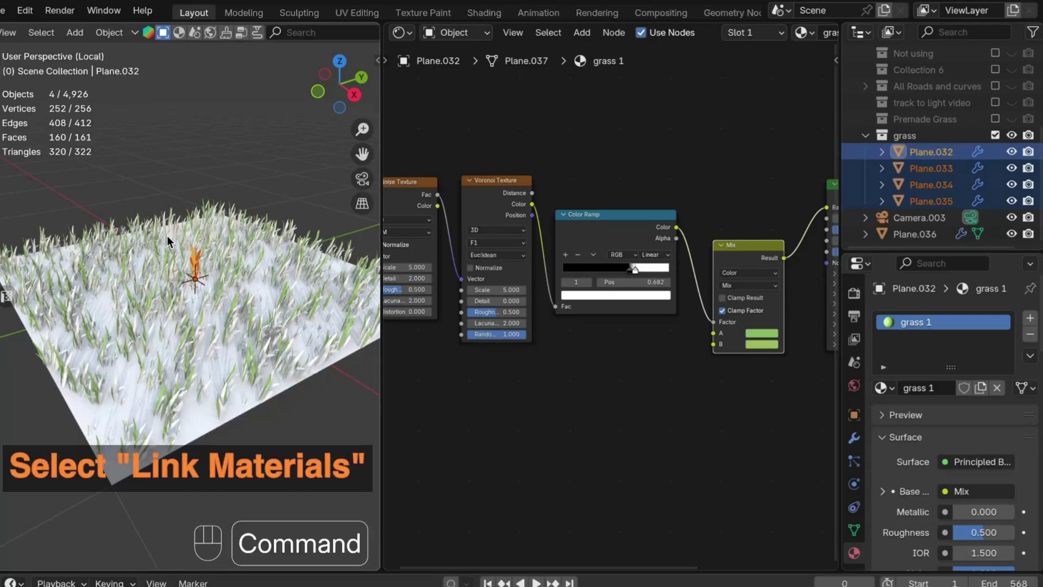
key(super+l)
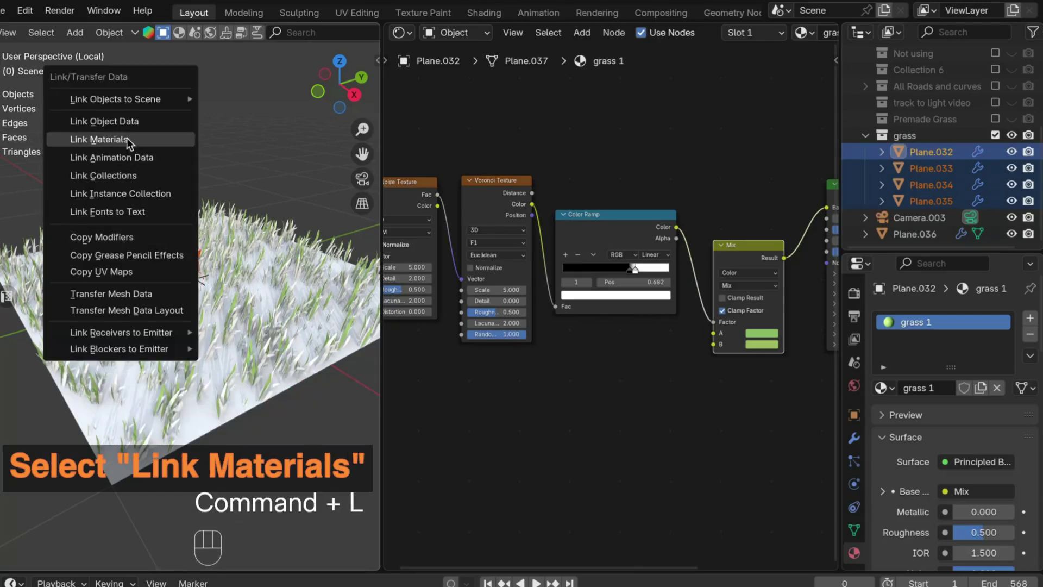
click(102, 139)
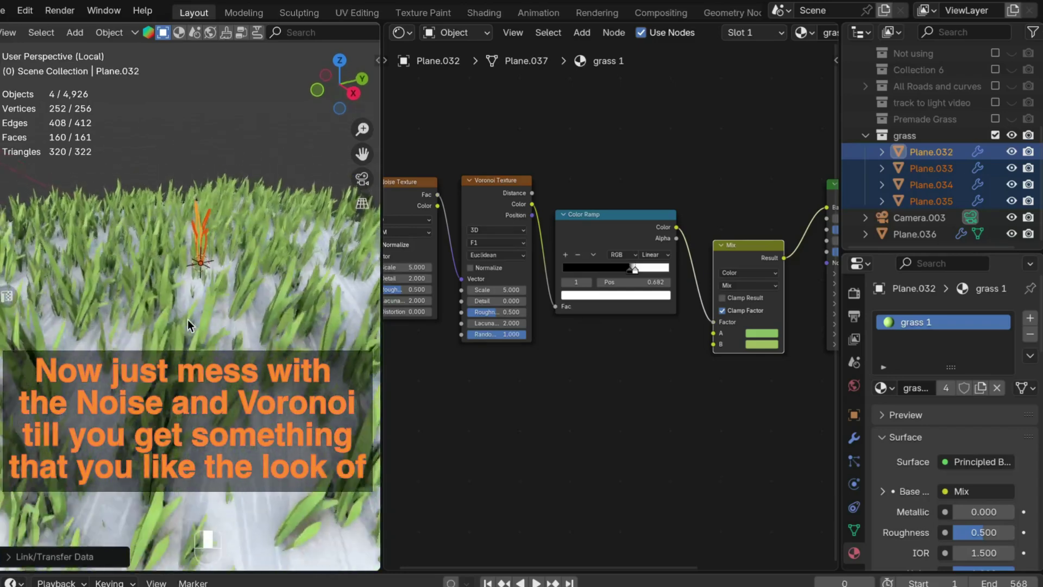
Step: Set the Noise Texture's Detail to 4 and its Scale to 4.6
scroll(191, 301, up, 6)
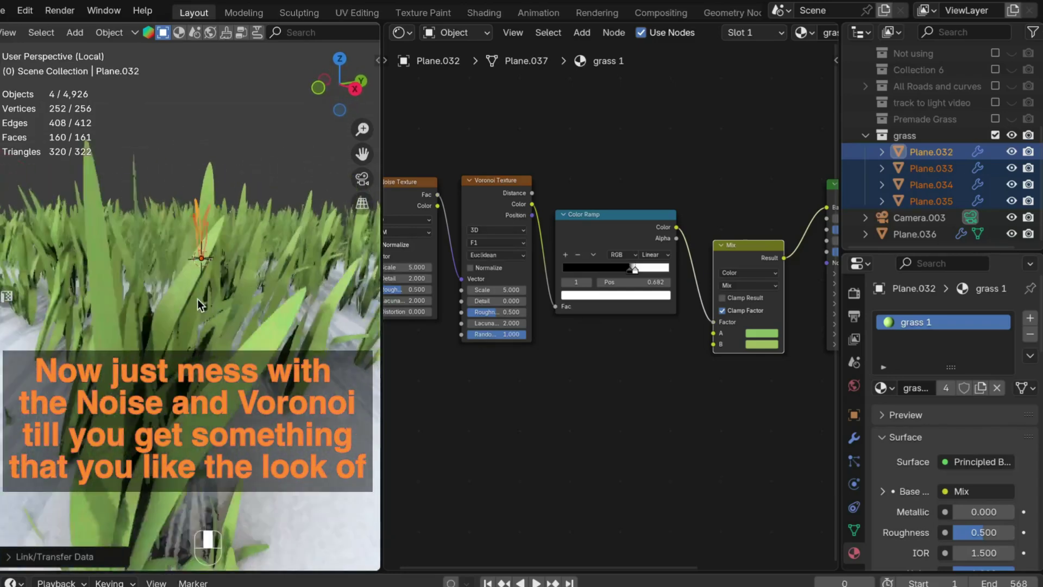
scroll(201, 301, up, 3)
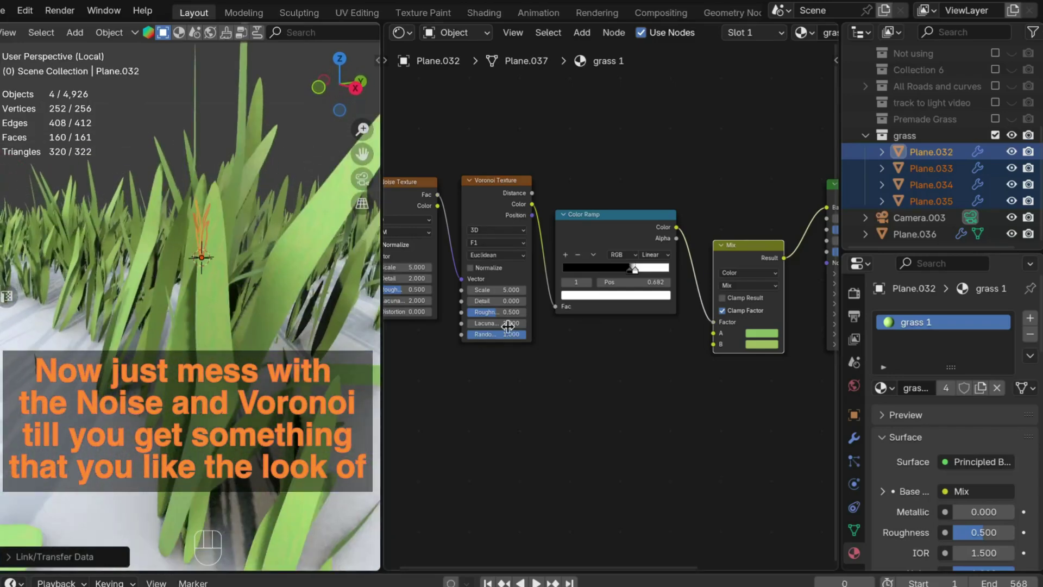
scroll(494, 299, up, 1)
scroll(565, 302, up, 2)
middle_drag(418, 288, 622, 308)
scroll(598, 304, up, 1)
drag(523, 281, 531, 281)
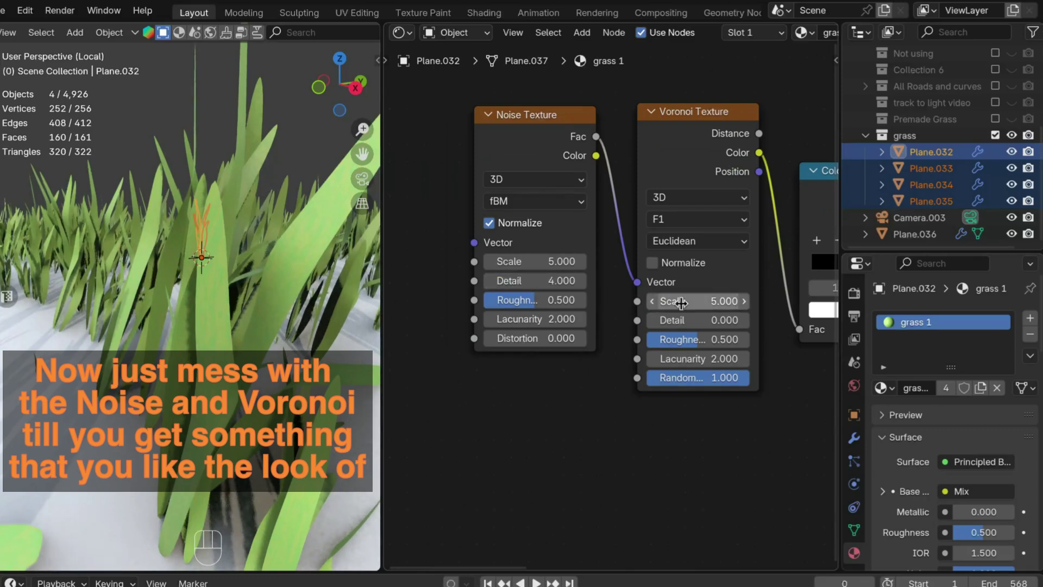
middle_drag(691, 310, 637, 302)
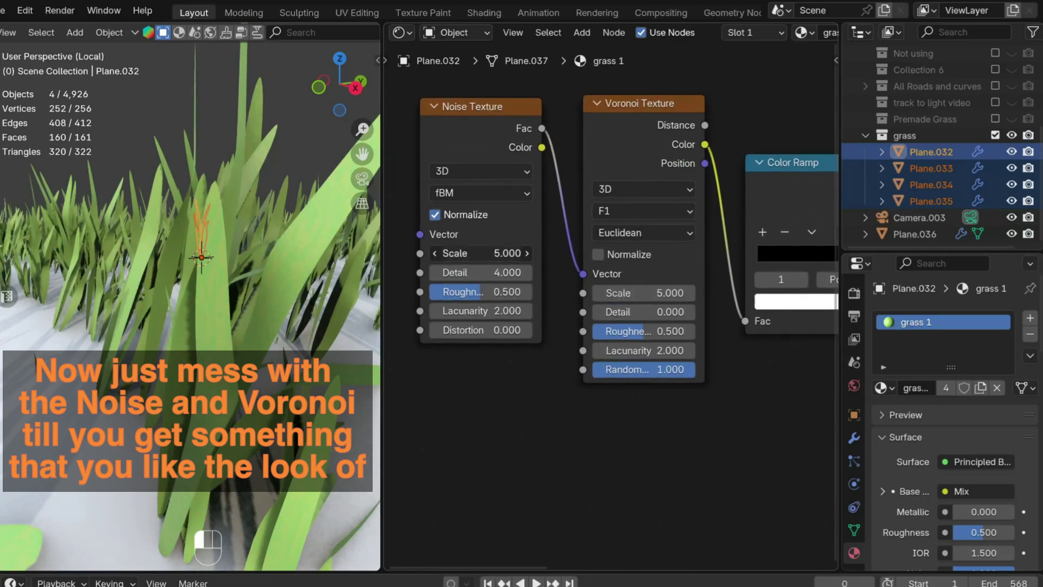
drag(481, 253, 505, 253)
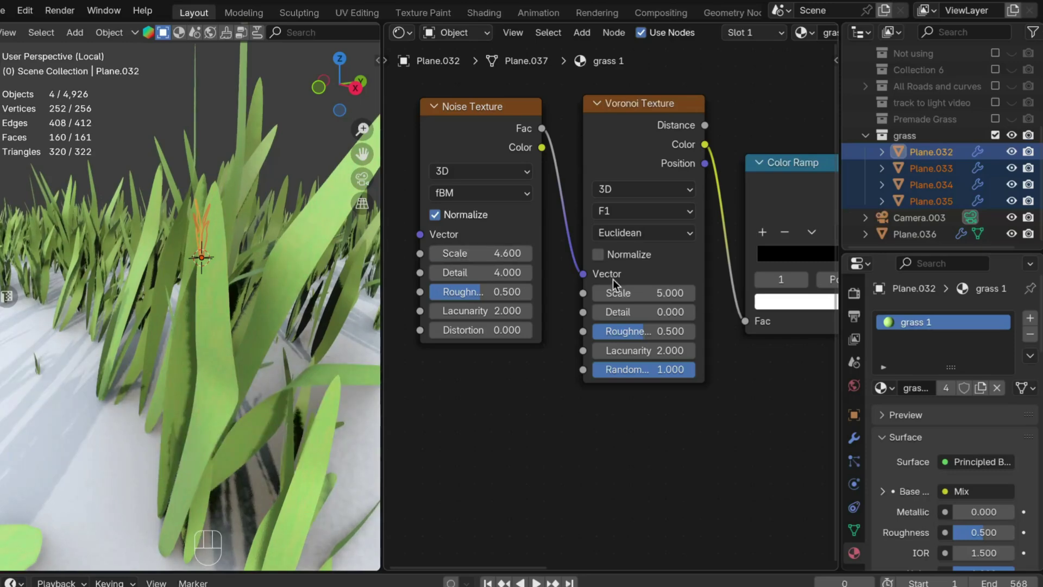
Step: Set the Voronoi Texture's Scale to 3.6
drag(643, 293, 655, 293)
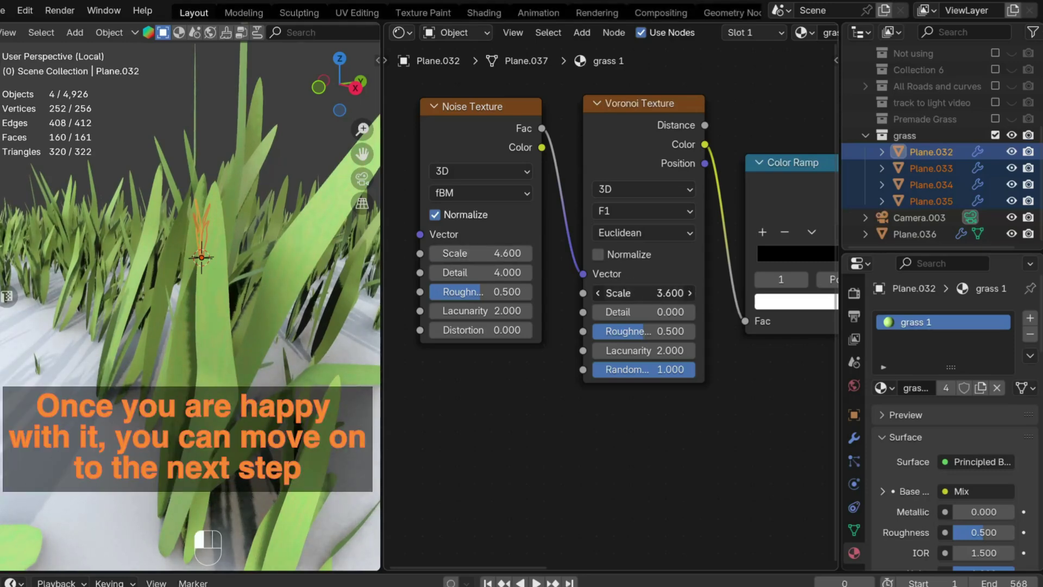
scroll(163, 312, down, 6)
middle_drag(211, 326, 242, 320)
scroll(229, 342, up, 5)
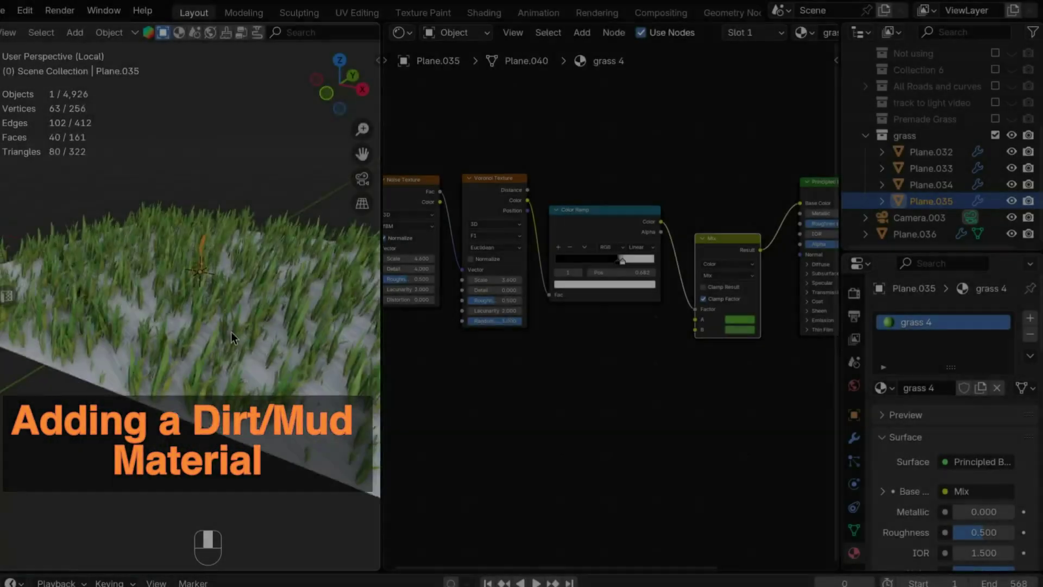
Step: Create a new material named Dirt on the ground plane, Plane.036
mouse_move(230, 331)
middle_down()
mouse_move(173, 328)
mouse_move(215, 326)
middle_up()
click(266, 427)
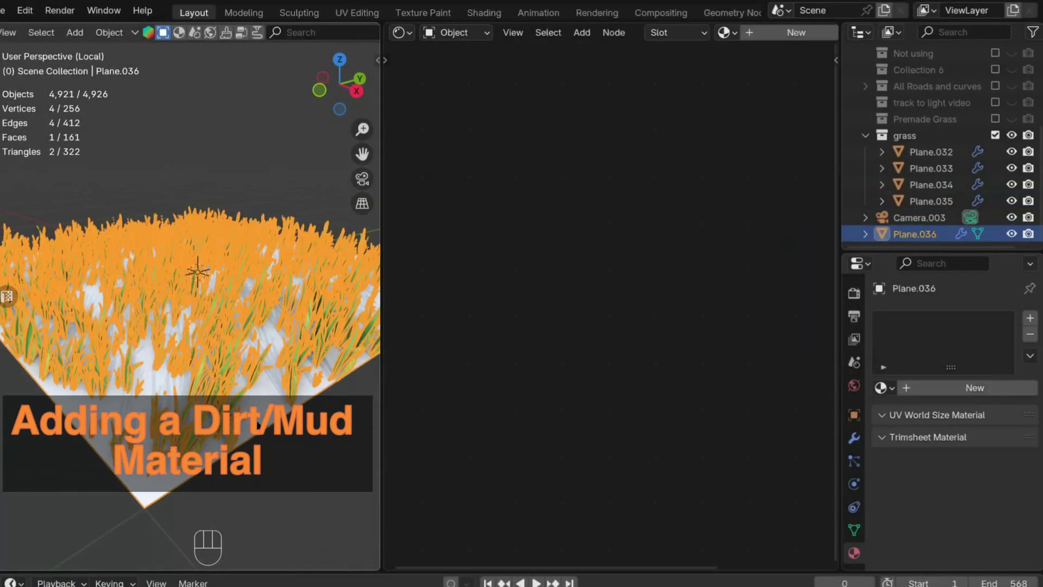
click(931, 387)
double_click(931, 322)
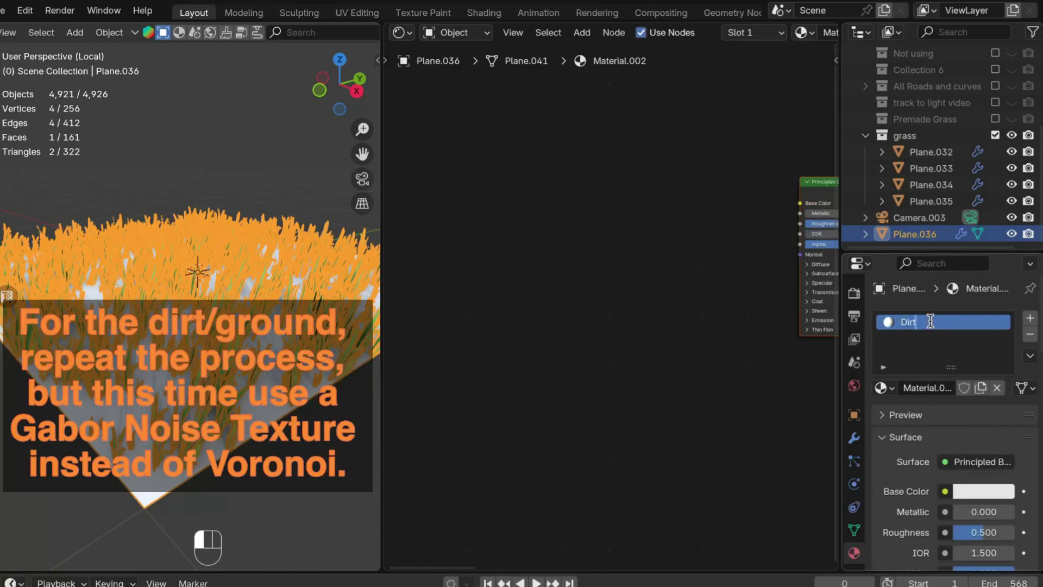
text(Dirt)
key(Return)
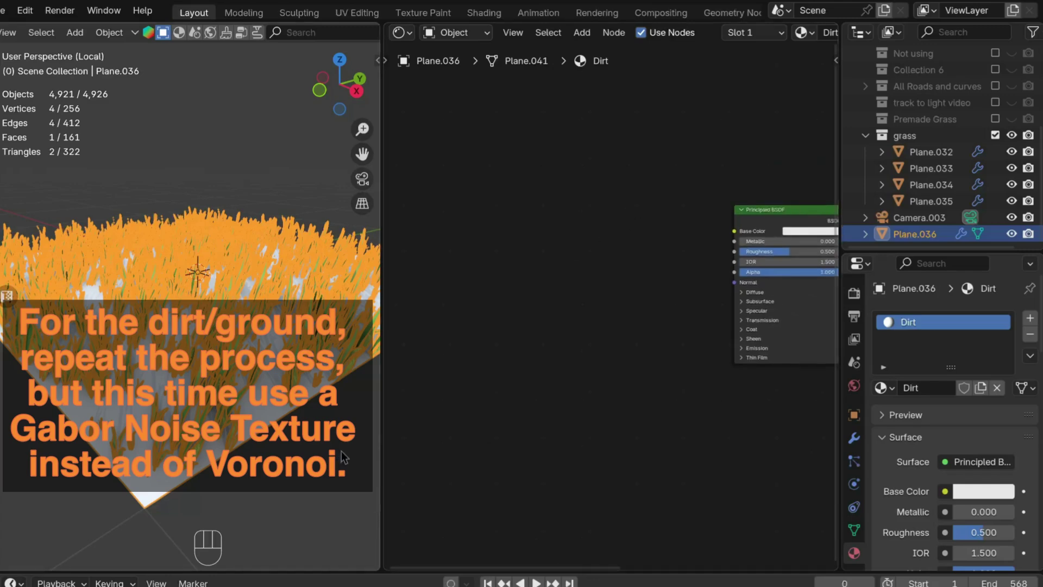
Step: Add a Noise Texture node to the Dirt material, in the free space before the Principled BSDF
click(341, 451)
key(shift+a)
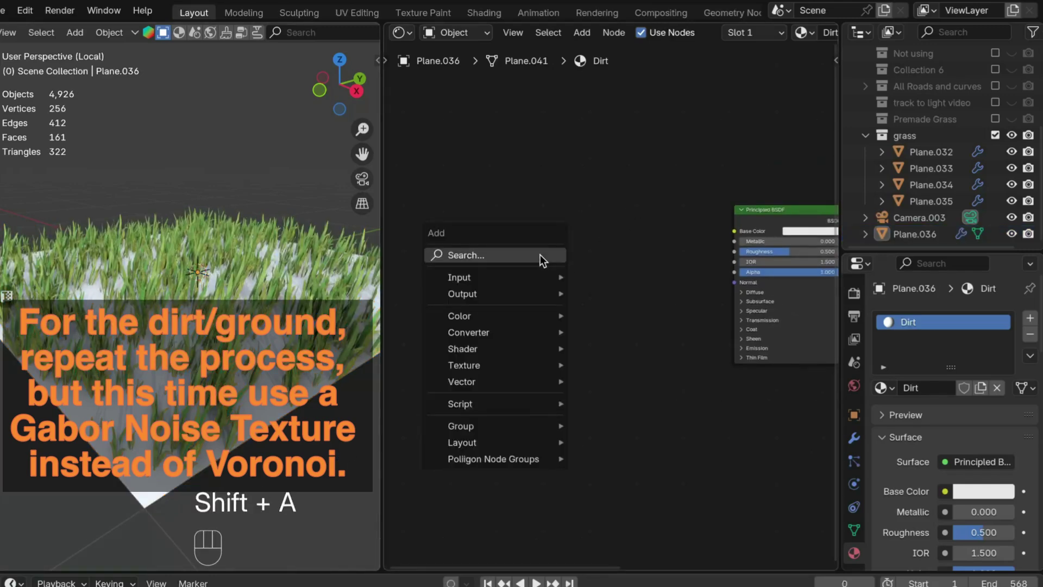
text(noise)
key(Return)
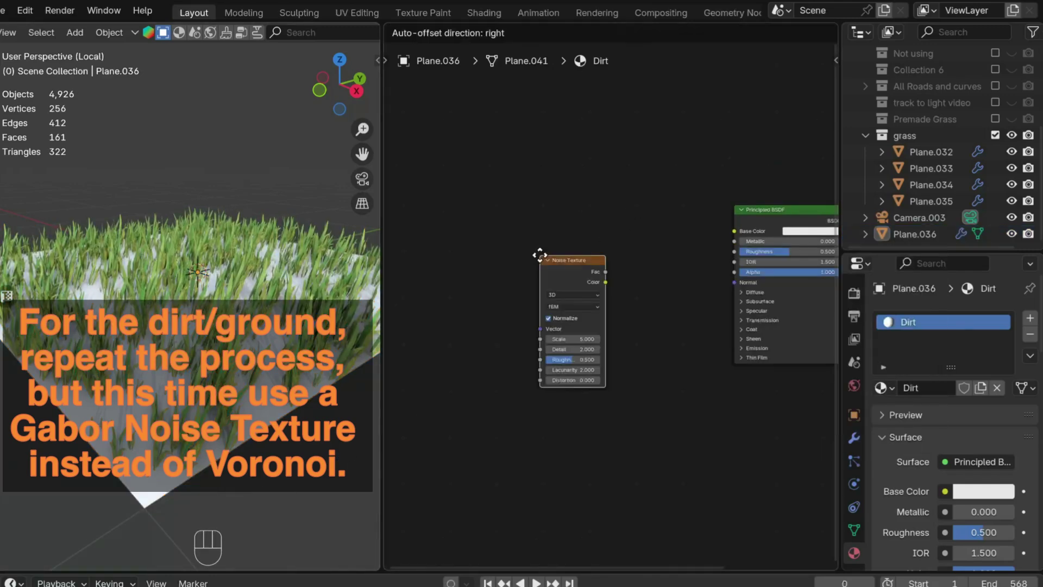
click(541, 255)
Step: Add a Gabor Texture beside the Noise Texture and feed the noise Fac into its Vector, leaving room before the Principled BSDF
key(shift+a)
text(tex)
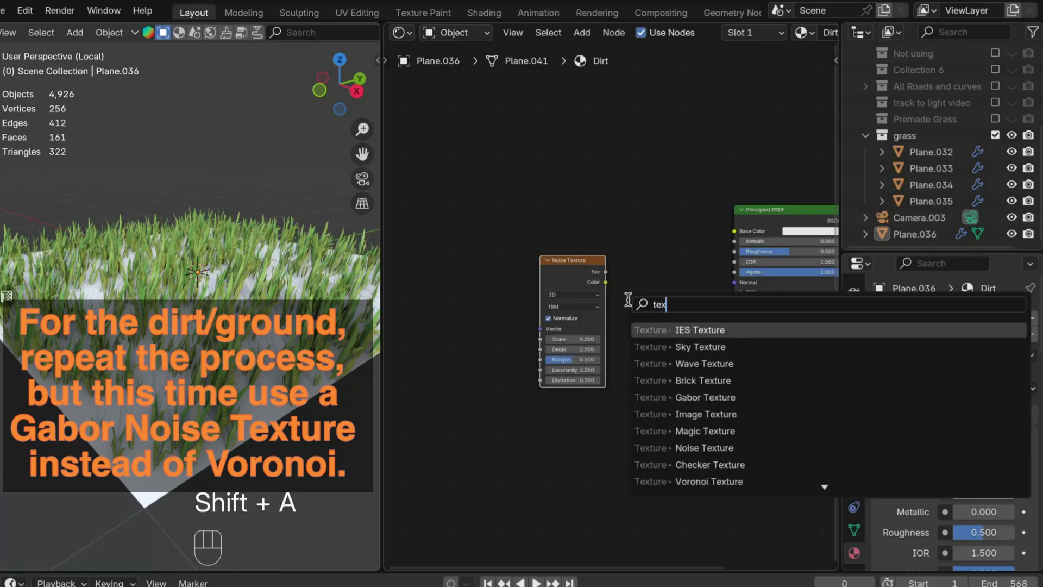
click(731, 399)
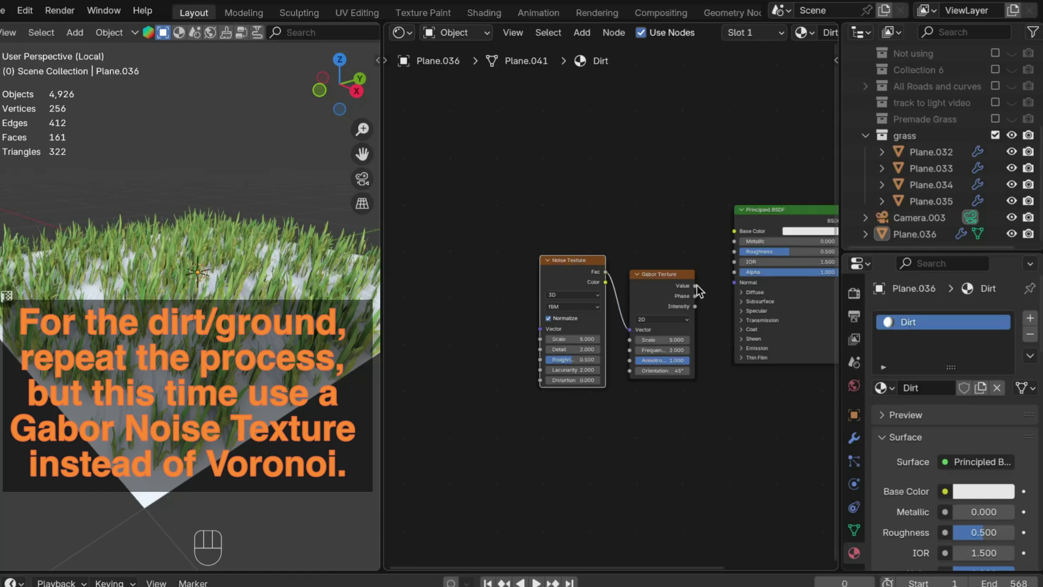
drag(722, 235, 707, 269)
drag(552, 224, 696, 327)
scroll(704, 420, down, 2)
key(g)
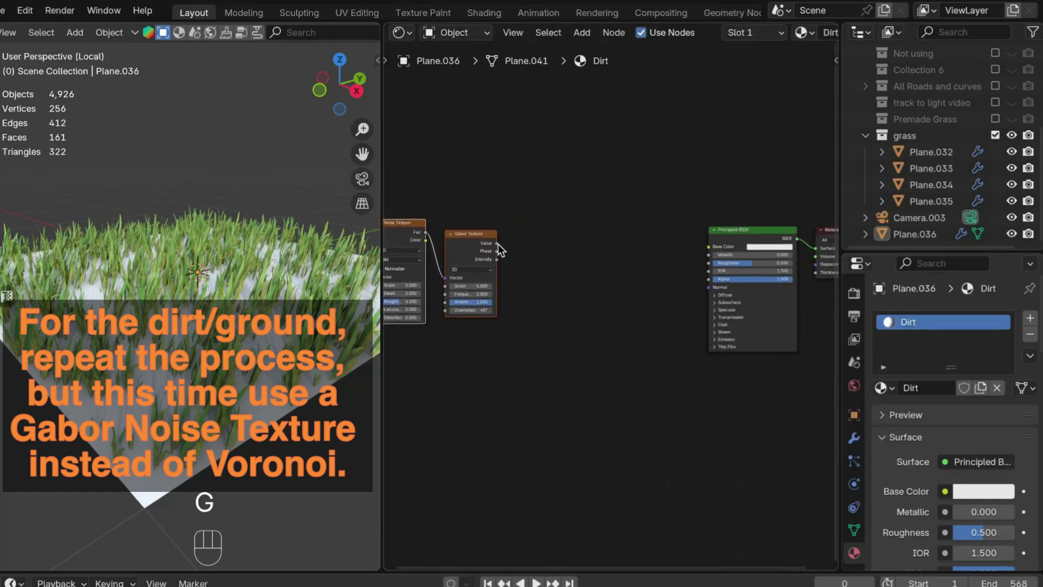
Step: Add a Color Ramp driven by the Gabor Texture's Value output
drag(496, 243, 549, 252)
text(ramp)
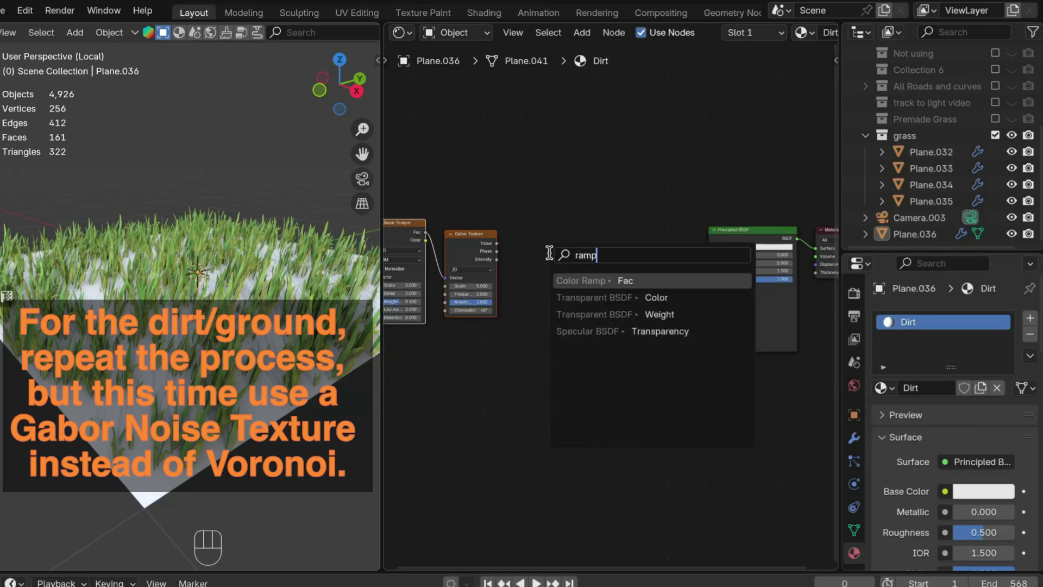
key(Return)
click(523, 255)
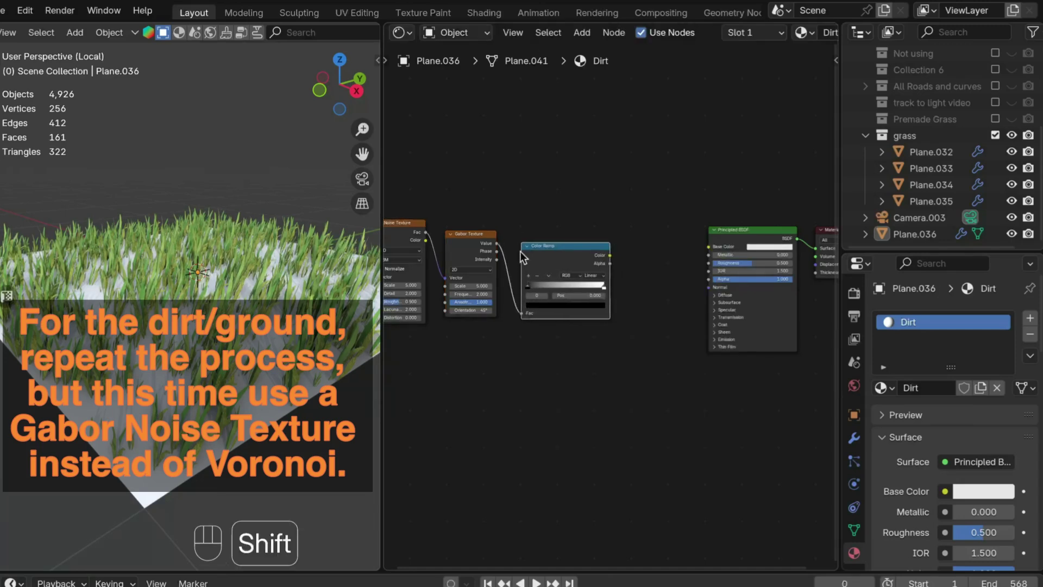
Step: Add a Mix Color node with the Color Ramp as its Factor and its Result linked to the Principled BSDF's Base Color
key(shift+a)
text(mo)
key(BackSpace)
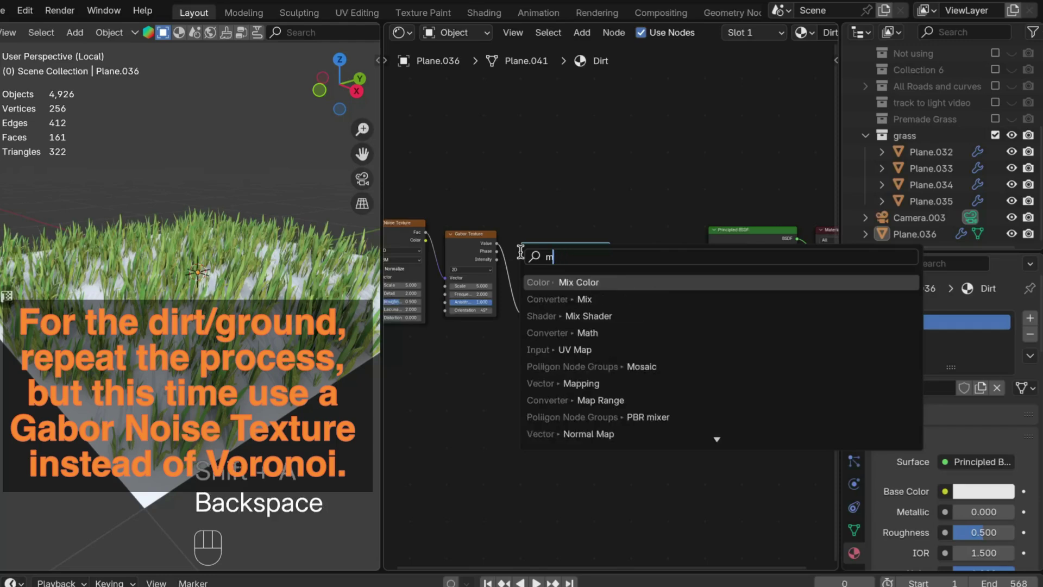
text(ix)
key(Return)
click(630, 290)
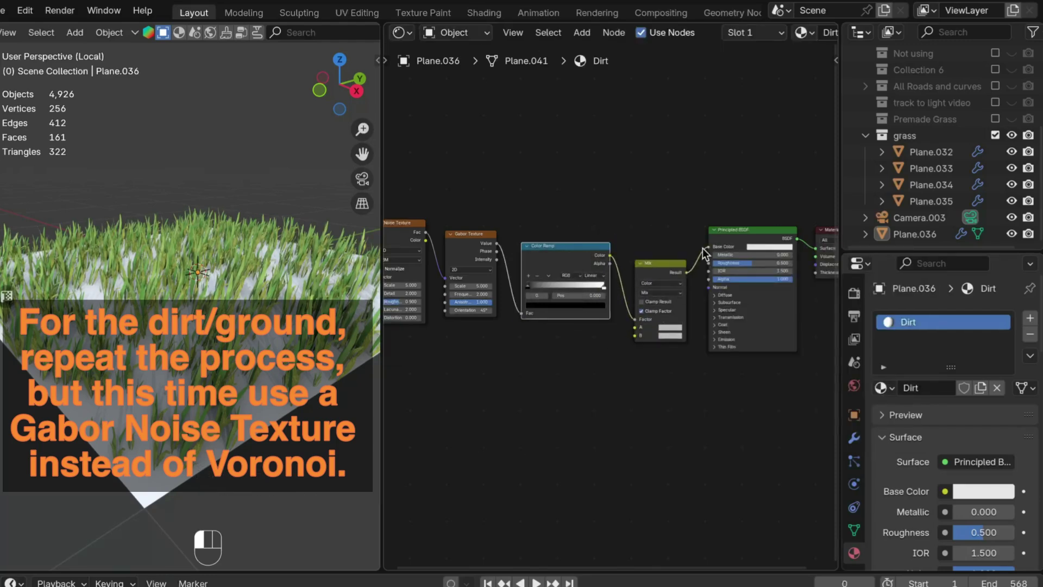
drag(705, 253, 681, 254)
Step: Set the Mix node's A and B colors to two dark browns
click(668, 328)
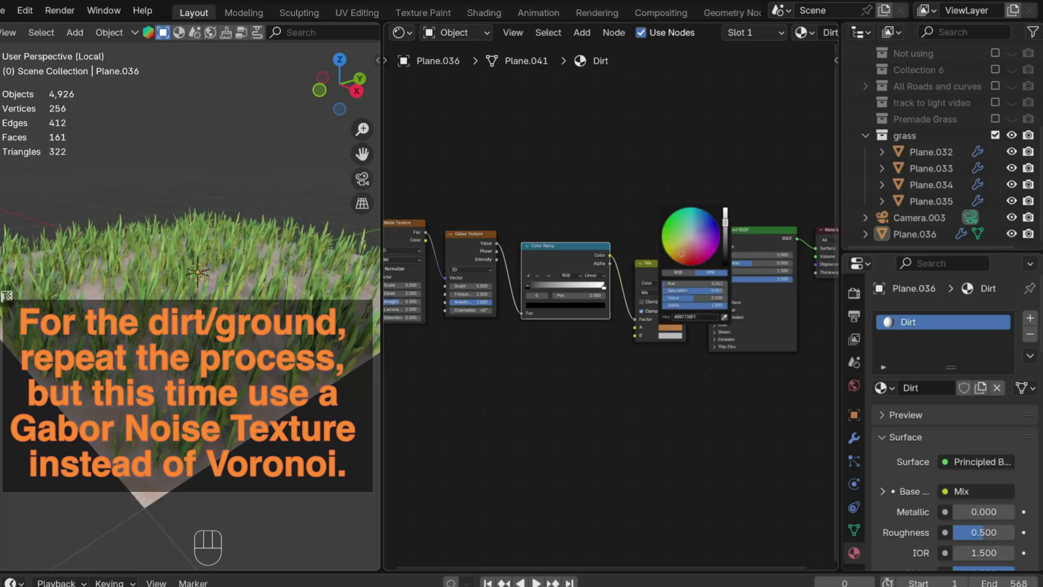
mouse_move(725, 224)
mouse_down()
mouse_move(725, 242)
mouse_move(679, 254)
mouse_move(675, 265)
mouse_up()
click(672, 337)
drag(725, 230, 725, 263)
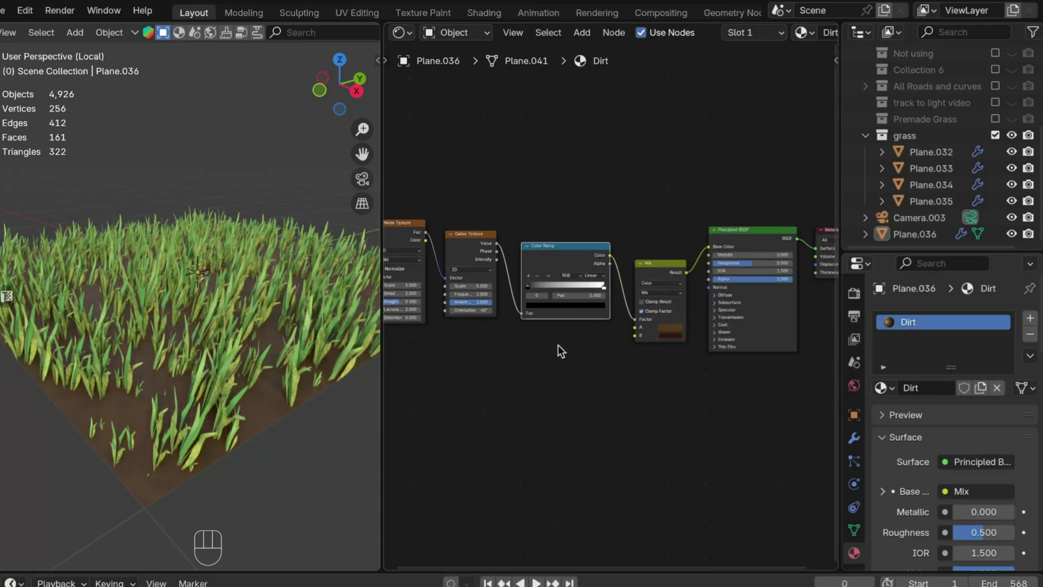
Step: Tighten the dirt's Color Ramp by moving the black stop to 0.589 and the white stop close to it
scroll(640, 318, up, 3)
scroll(195, 413, up, 4)
shift+middle_drag(213, 434, 174, 363)
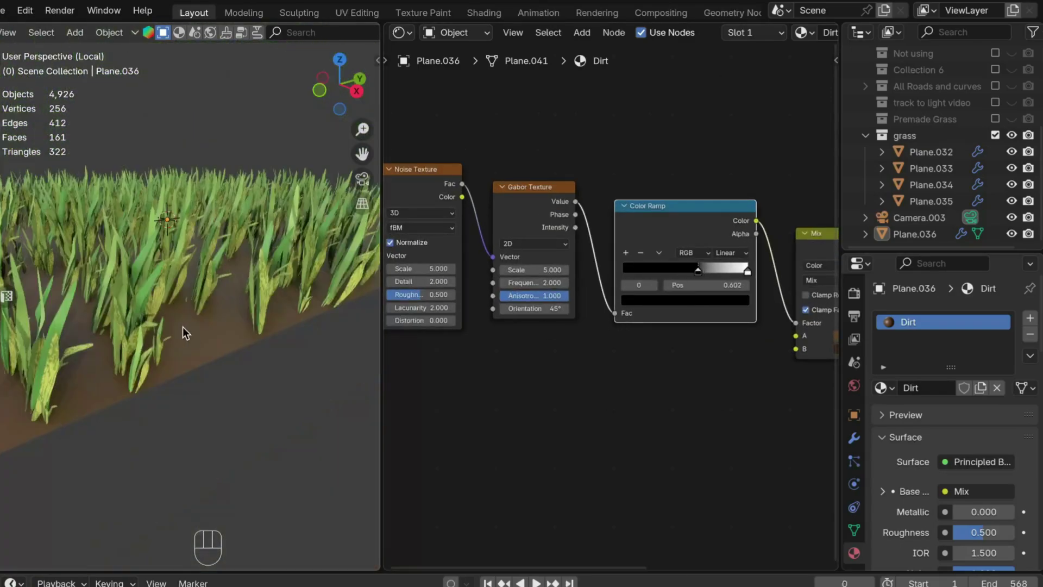
shift+middle_drag(183, 327, 217, 326)
drag(716, 271, 693, 270)
scroll(570, 296, down, 1)
Step: Set the dirt's Noise Texture Scale to 6.9 and the Gabor Texture Scale to 4.14
middle_drag(568, 295, 616, 307)
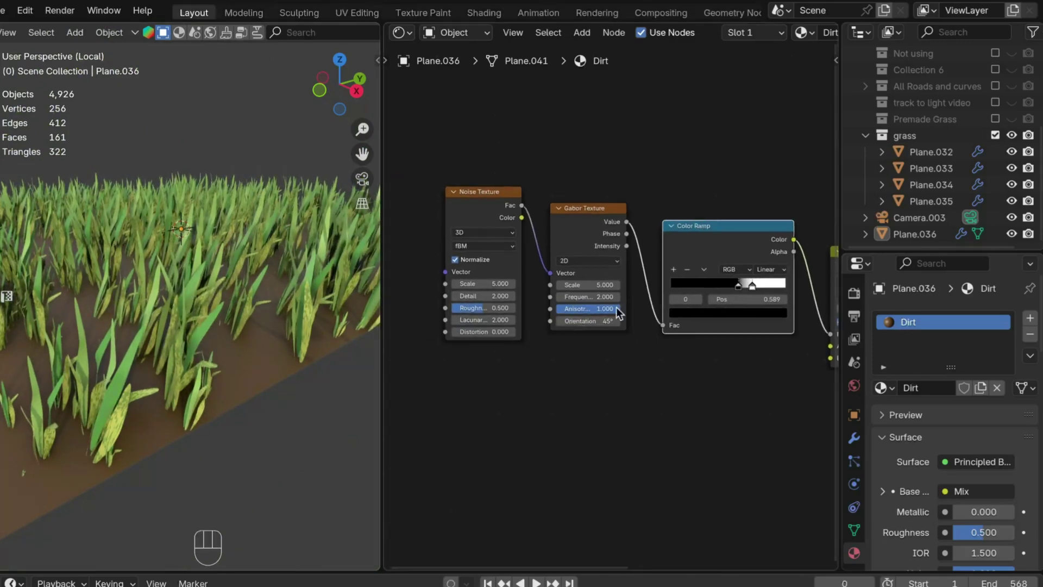
mouse_move(474, 286)
mouse_down()
mouse_move(445, 286)
mouse_move(481, 283)
mouse_up()
scroll(217, 321, down, 3)
drag(588, 285, 580, 285)
middle_drag(223, 293, 209, 348)
scroll(217, 320, up, 3)
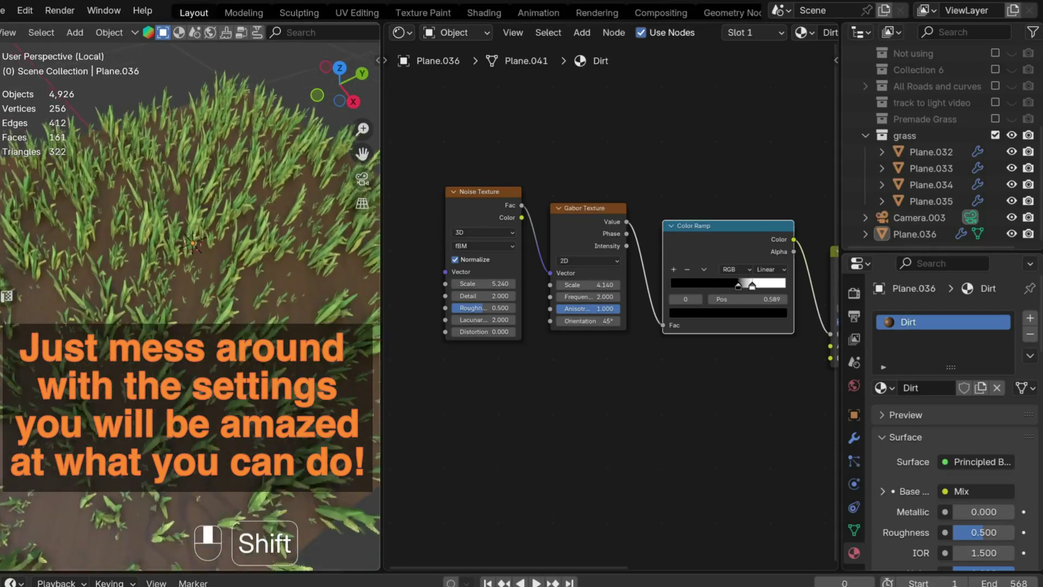
shift+drag(481, 283, 487, 283)
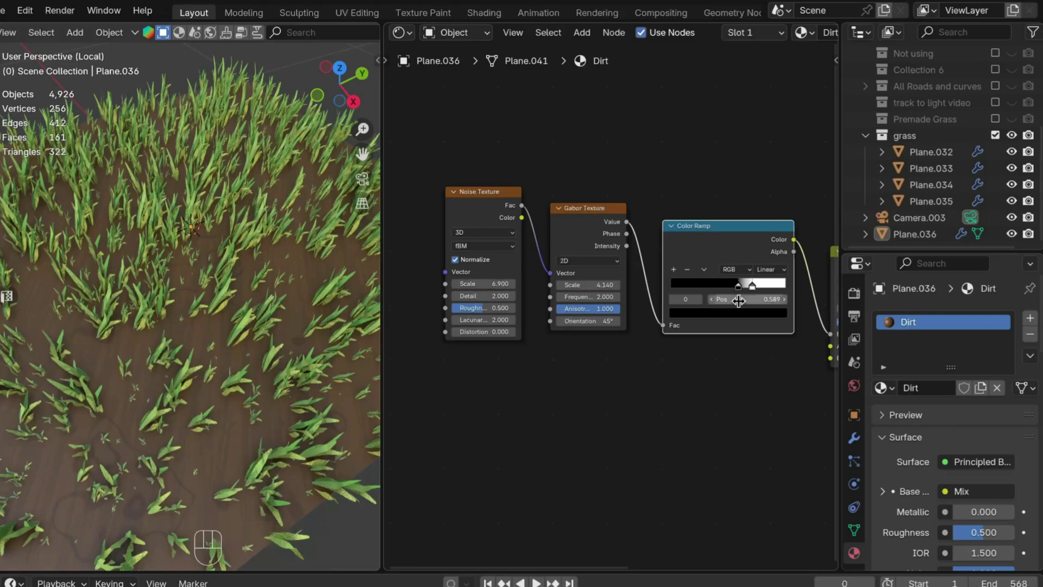
Step: Soften the dirt's Color Ramp transition by moving the white stop lower and the black stop to 0.391
drag(733, 254, 715, 253)
middle_drag(717, 261, 542, 222)
drag(559, 247, 536, 248)
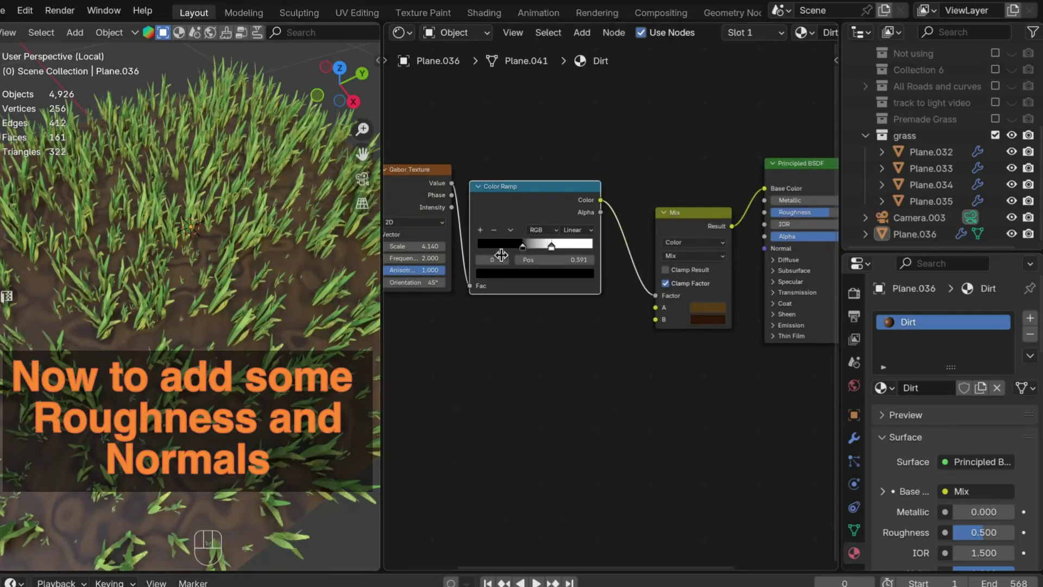
middle_drag(316, 353, 317, 316)
scroll(652, 345, down, 1)
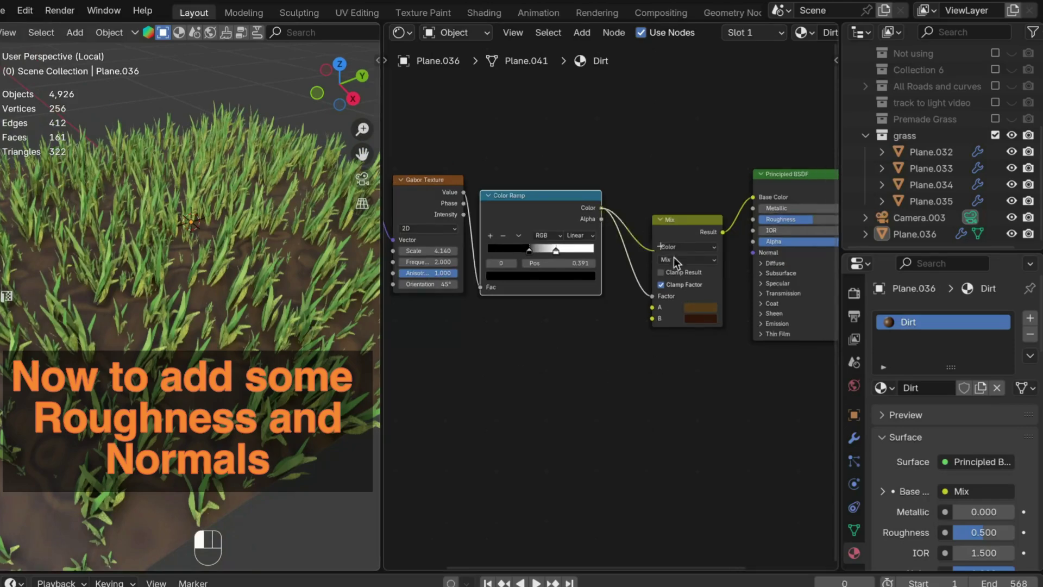
Step: Connect the Color Ramp's Color to the Principled BSDF's Roughness through an Invert Color node placed above the Mix node
drag(674, 257, 752, 219)
middle_drag(215, 375, 227, 358)
key(shift+a)
text(inv)
key(Return)
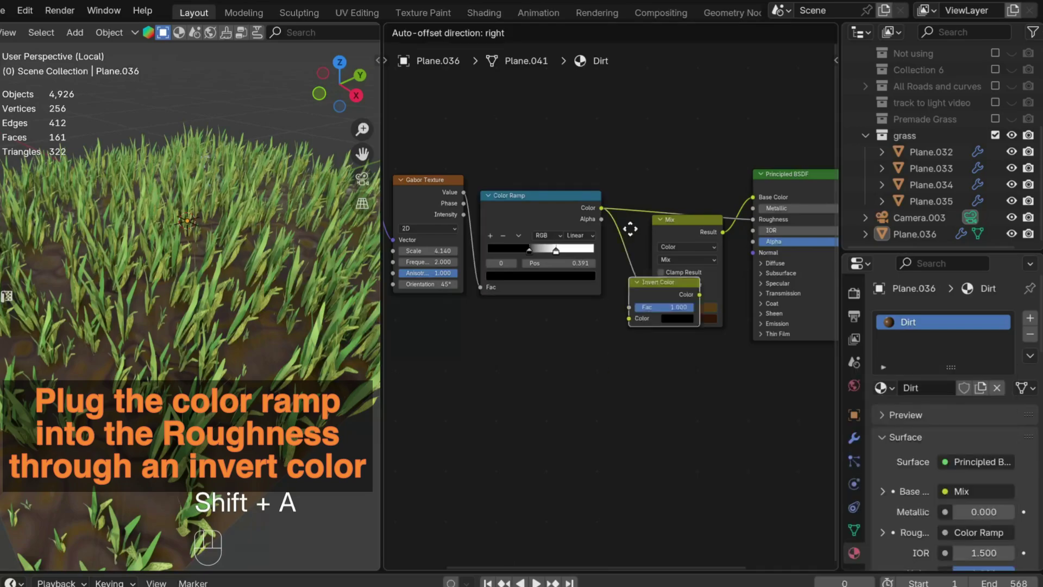
click(645, 208)
drag(654, 209, 654, 156)
scroll(222, 323, up, 4)
middle_drag(223, 324, 215, 348)
scroll(217, 343, down, 4)
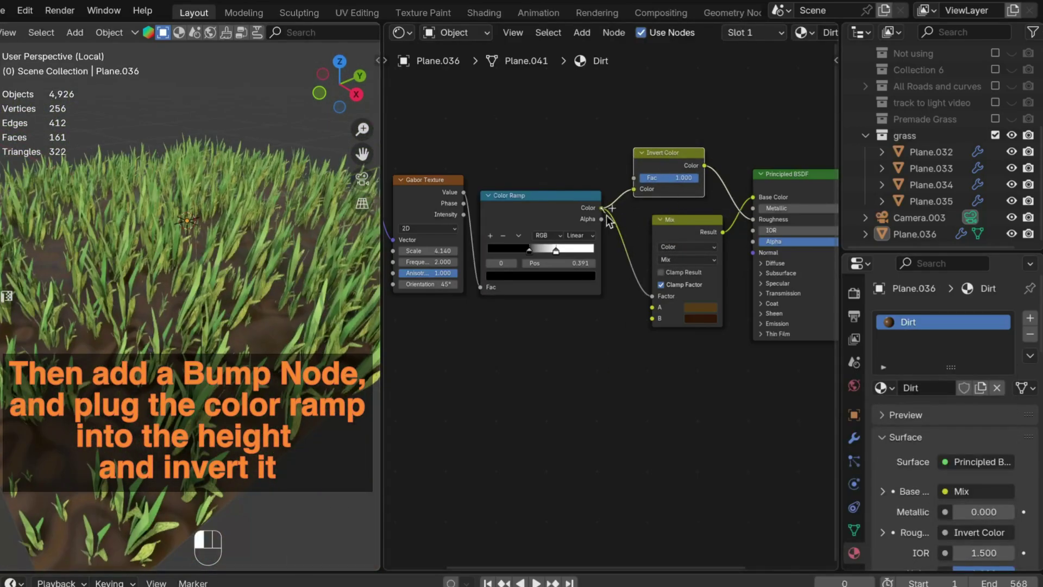
Step: Add a Bump node with the Color Ramp feeding its Height and its Normal output linked to the Principled BSDF's Normal
drag(608, 218, 652, 401)
text(bum)
key(Return)
click(657, 419)
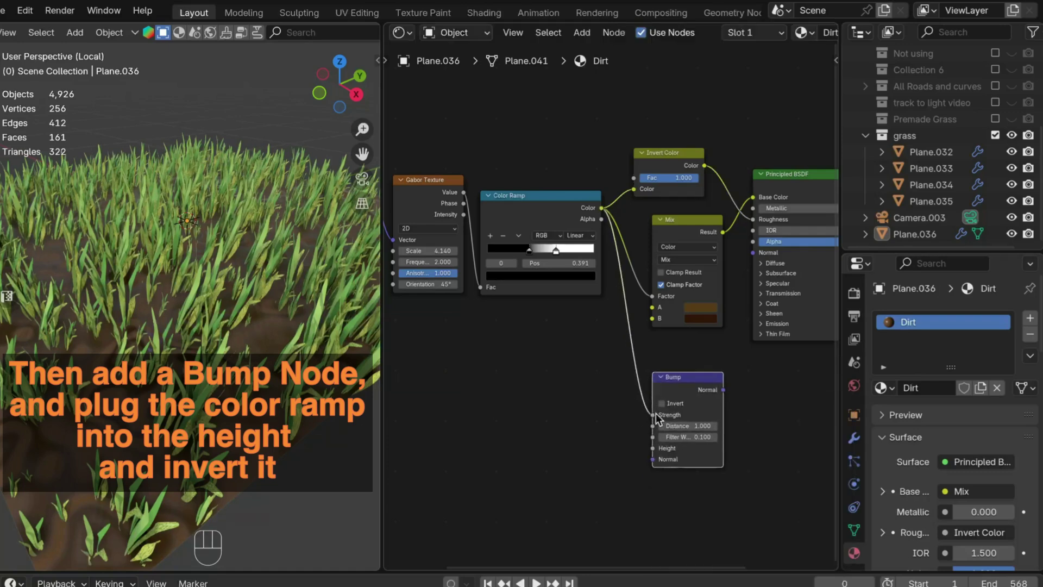
drag(747, 280, 753, 253)
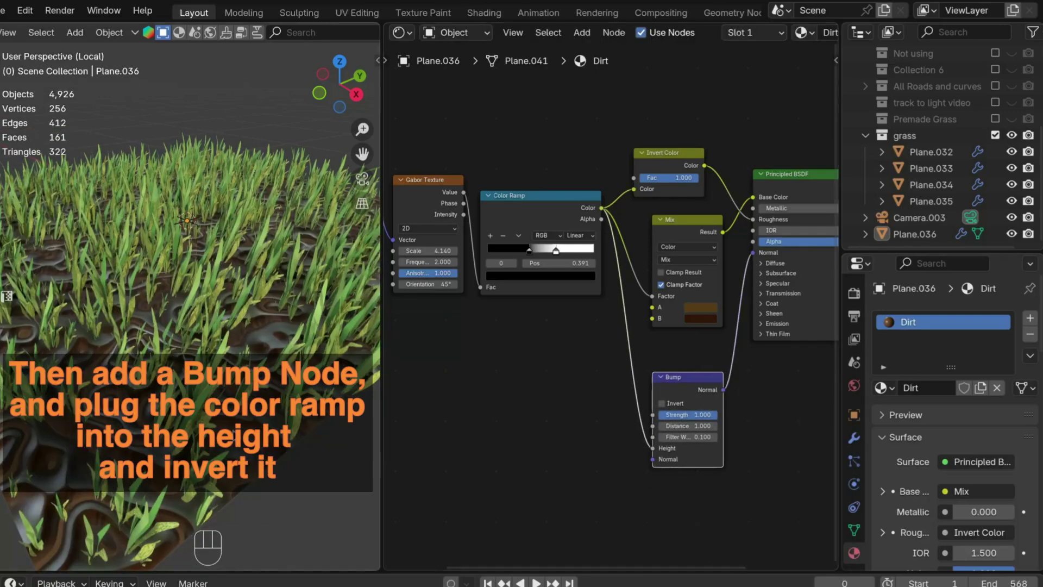
Step: Set the Bump node's Strength to 0.266 and enable Invert
shift+drag(703, 416, 669, 415)
click(666, 404)
scroll(316, 437, down, 5)
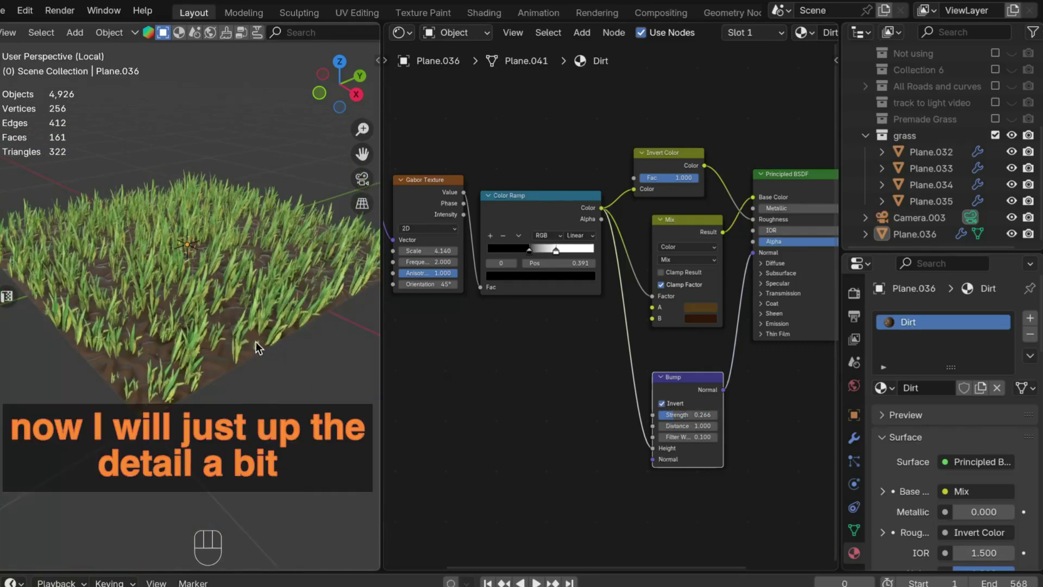
Step: Raise the dirt's Noise Texture Detail to 7.6
scroll(256, 341, up, 5)
middle_drag(252, 348, 228, 384)
scroll(527, 358, up, 5)
middle_drag(418, 280, 712, 318)
scroll(592, 296, up, 1)
drag(591, 295, 666, 295)
Step: Inspect the ground surface up close and set the Gabor Texture's Scale to 4.46
scroll(250, 353, up, 5)
shift+middle_drag(249, 353, 245, 331)
mouse_move(239, 375)
middle_down()
mouse_move(227, 359)
mouse_move(220, 381)
middle_up()
scroll(226, 353, down, 5)
middle_drag(220, 380, 285, 387)
shift+drag(765, 277, 789, 278)
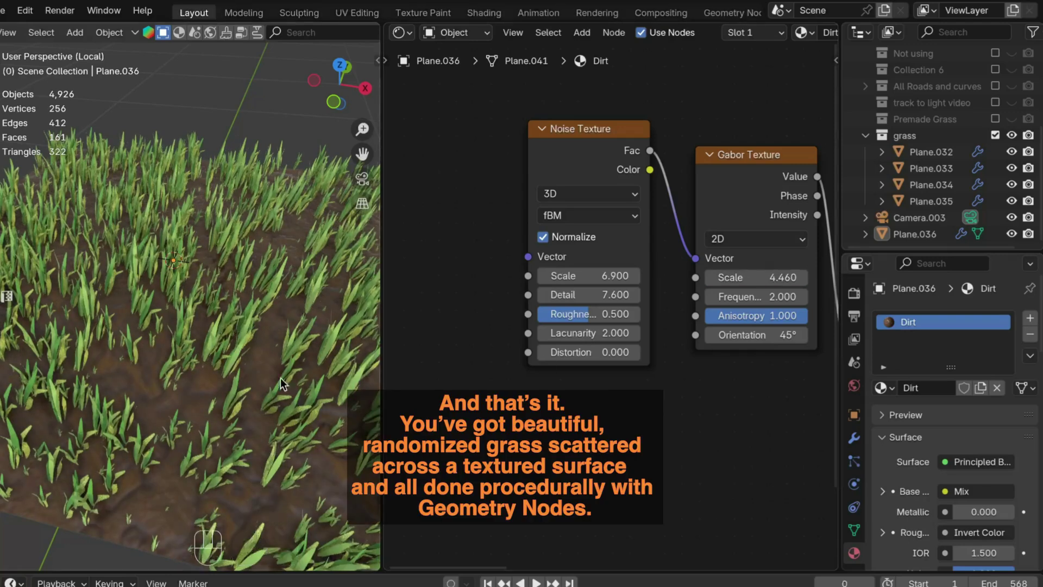
middle_drag(245, 342, 204, 337)
Step: Switch to the Grass main geometry nodes and raise the Distribute Points on Faces Density to 698.4
click(398, 32)
click(445, 131)
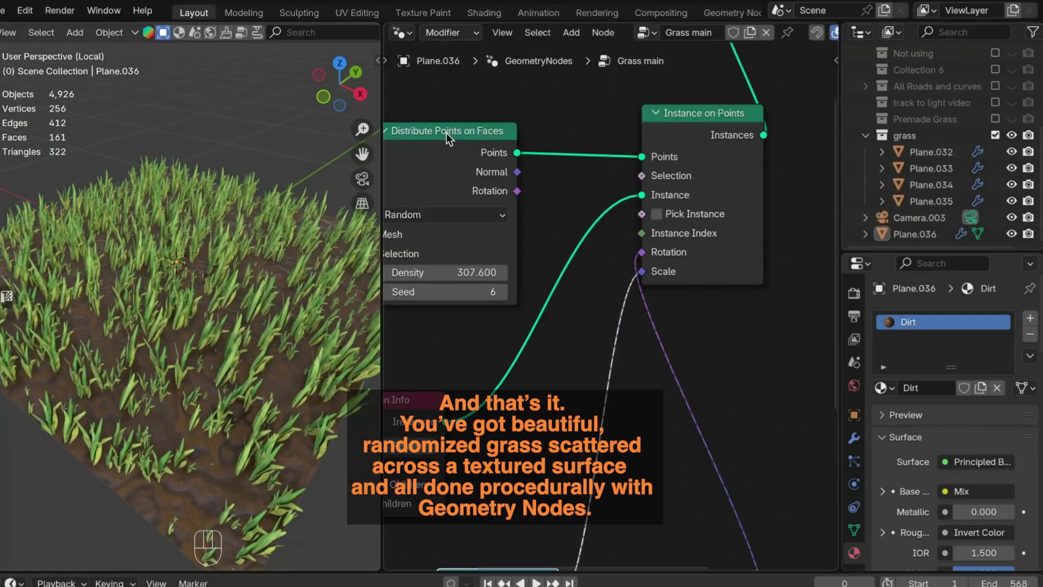
middle_drag(429, 245, 534, 263)
drag(535, 263, 673, 263)
middle_drag(182, 389, 164, 393)
scroll(164, 393, down, 5)
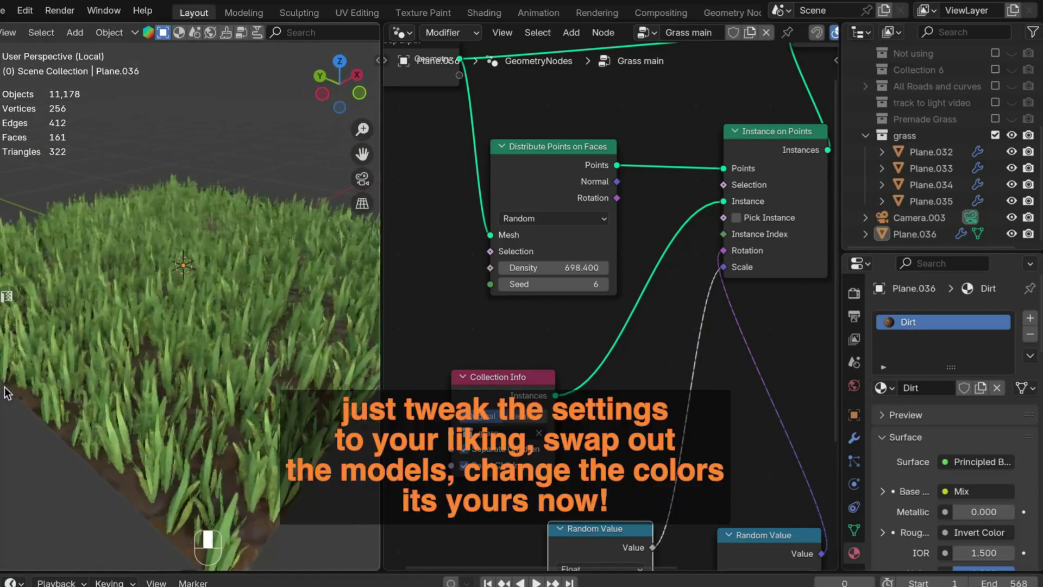
middle_drag(224, 380, 331, 376)
scroll(302, 32, down, 5)
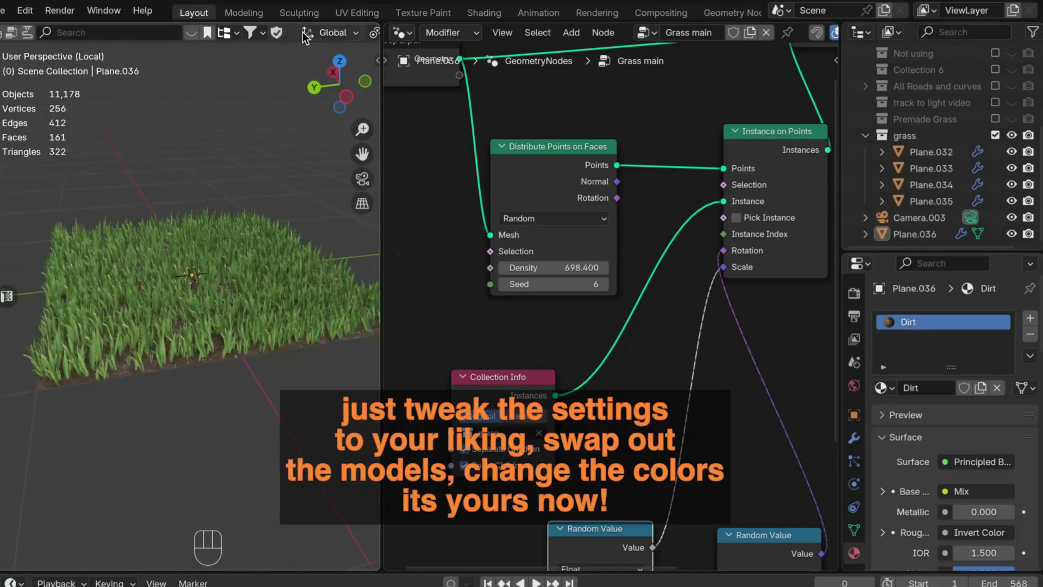
Step: Increase the Distribute Points on Faces Density to 1084.8 and check the grass in Material Preview shading
click(315, 32)
drag(543, 268, 603, 267)
click(303, 32)
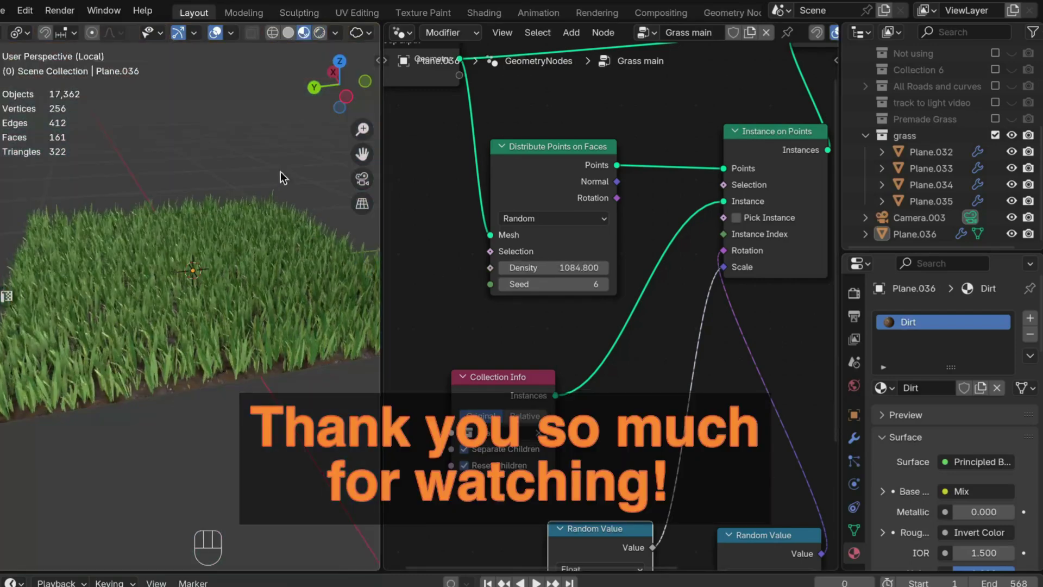
mouse_move(280, 172)
middle_down()
mouse_move(163, 221)
mouse_move(209, 226)
mouse_move(169, 172)
middle_up()
scroll(208, 227, up, 5)
scroll(168, 170, down, 5)
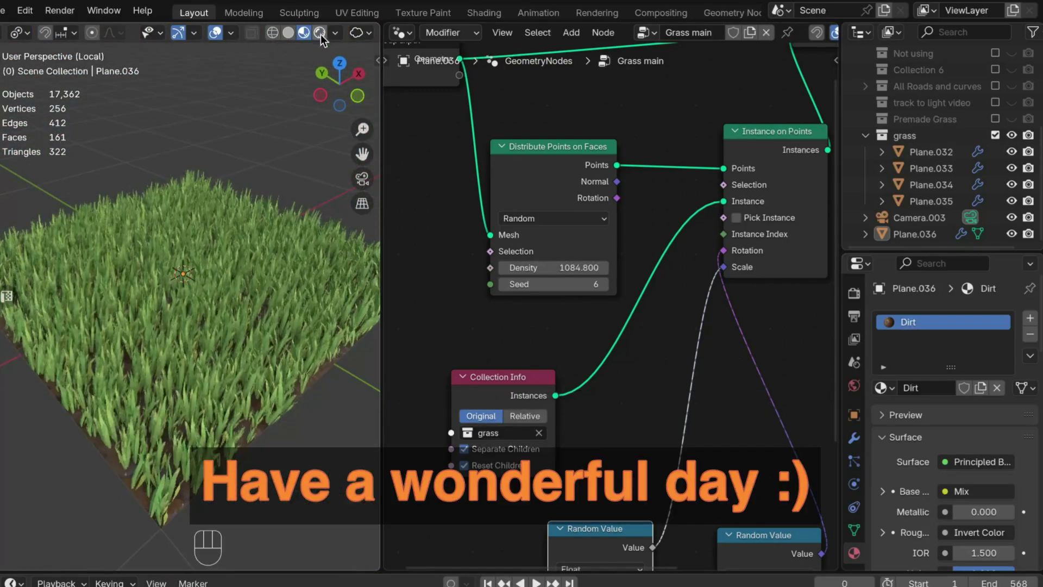
Step: View the finished grass field in Rendered shading from several angles and widen the 3D viewport
click(319, 33)
middle_drag(229, 215, 108, 211)
scroll(51, 245, up, 5)
scroll(50, 245, down, 5)
middle_drag(50, 246, 229, 228)
drag(381, 266, 814, 282)
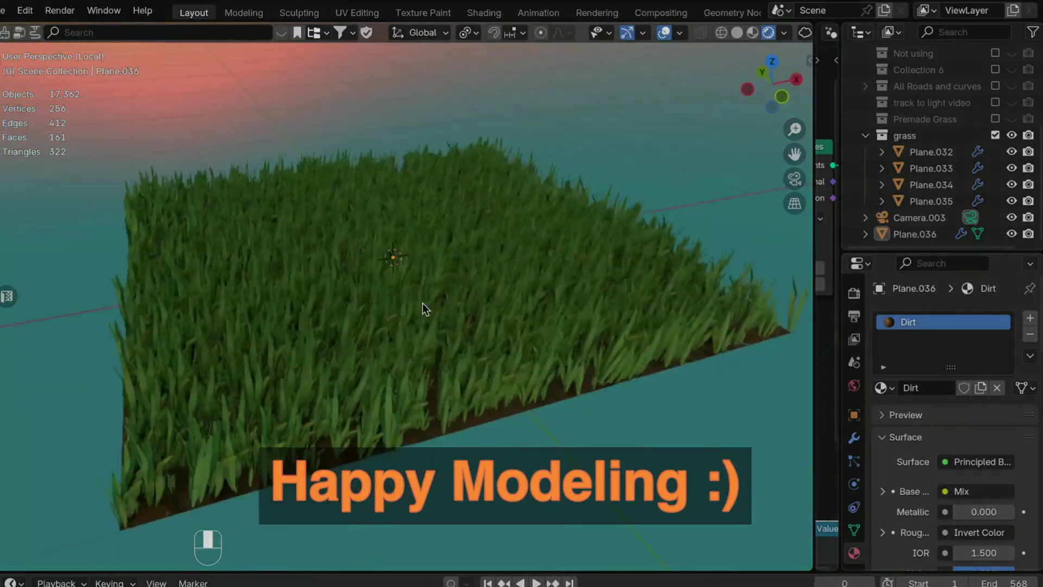